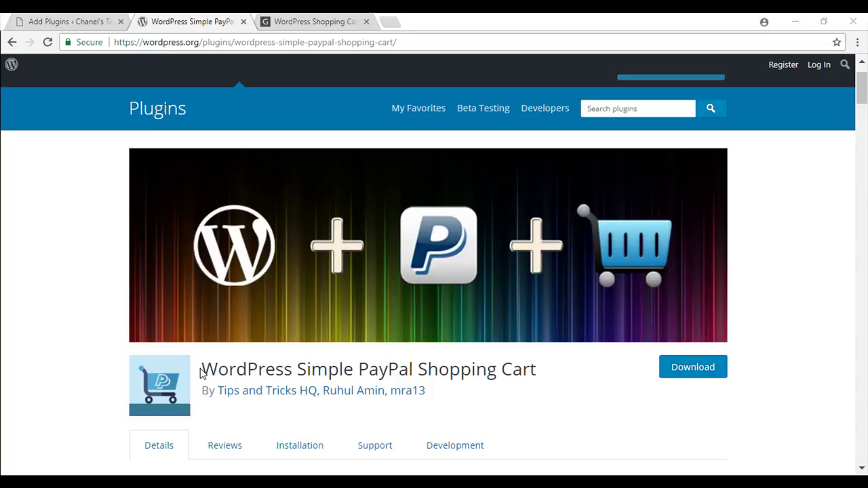
# Download the WordPress Simple PayPal Shopping Cart plugin as wordpress-simple-paypal-shopping-cart.zip
pyautogui.moveTo(216, 367); pyautogui.dragTo(551, 376)
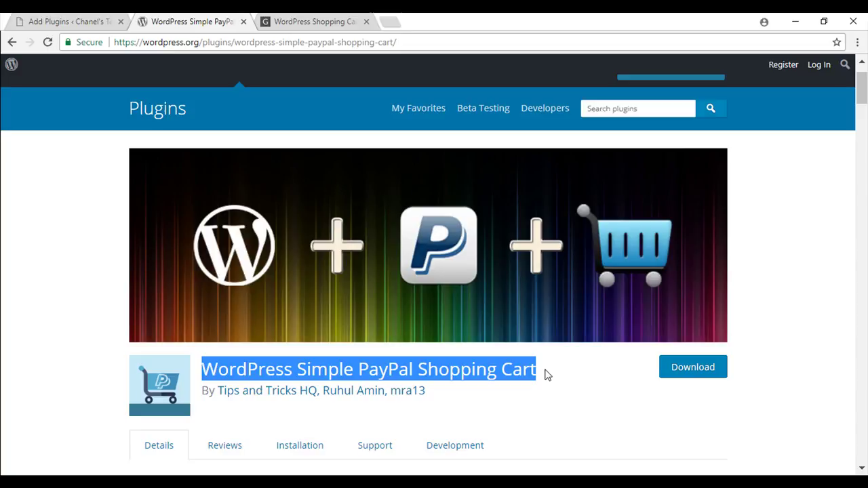
pyautogui.click(550, 374)
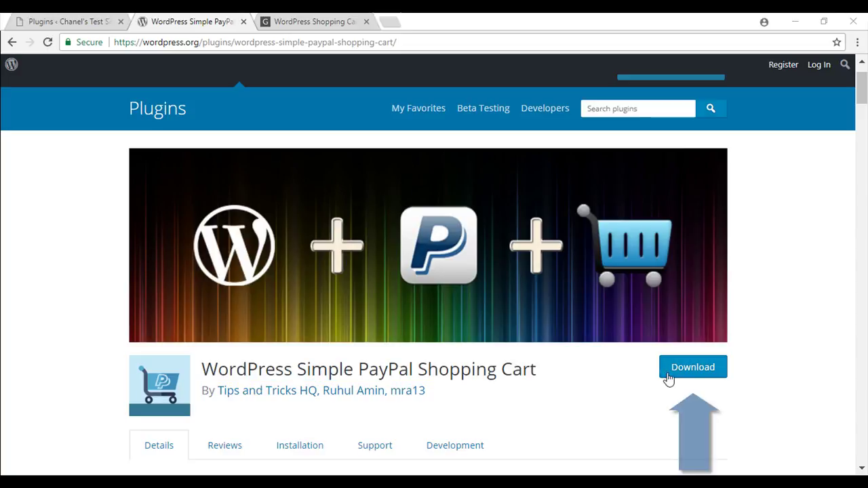
pyautogui.click(690, 377)
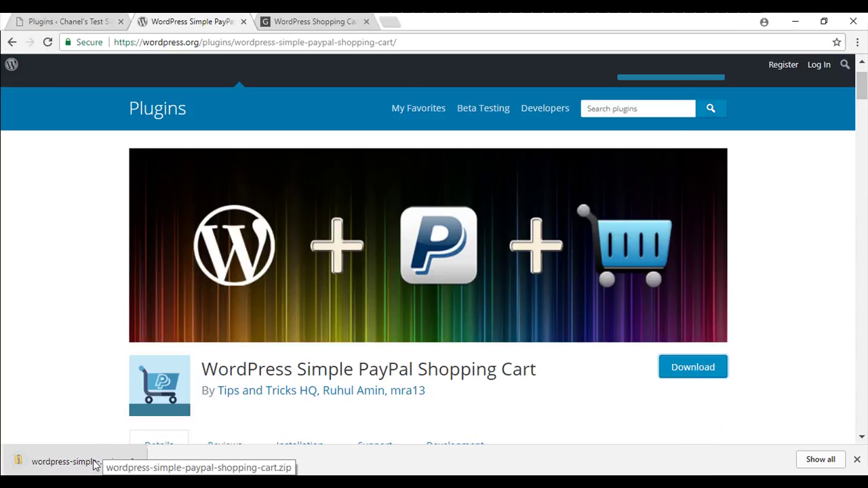
# Upload wordpress-simple-paypal-shopping-cart.zip under Plugins > Add New and install it
pyautogui.click(72, 18)
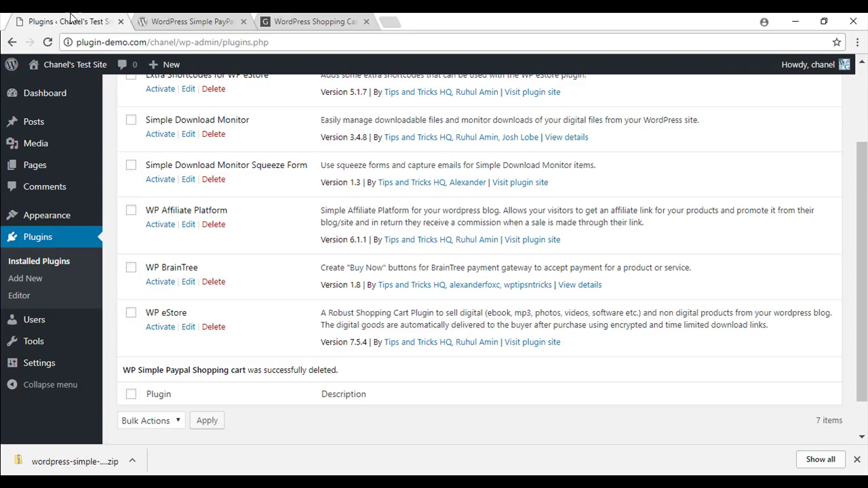
pyautogui.click(38, 281)
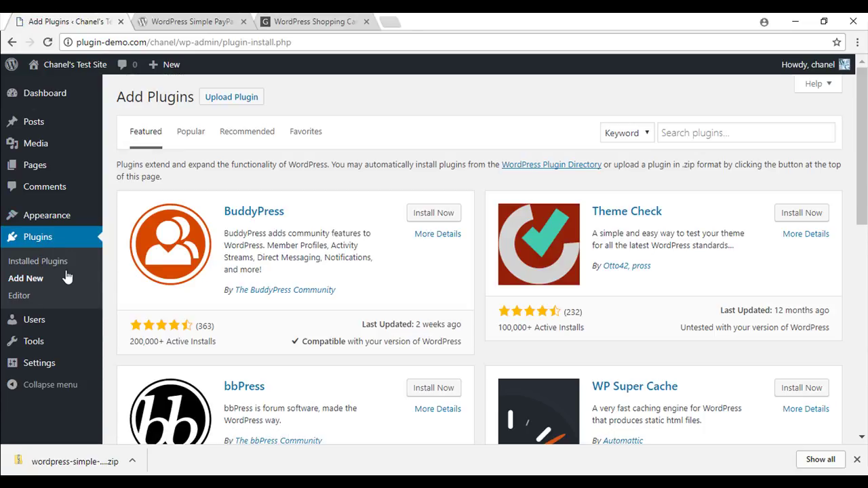
pyautogui.click(244, 94)
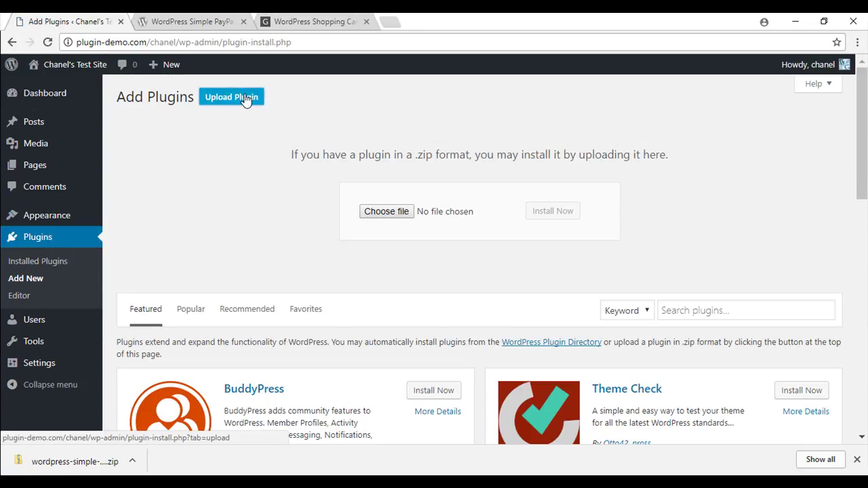
pyautogui.click(381, 217)
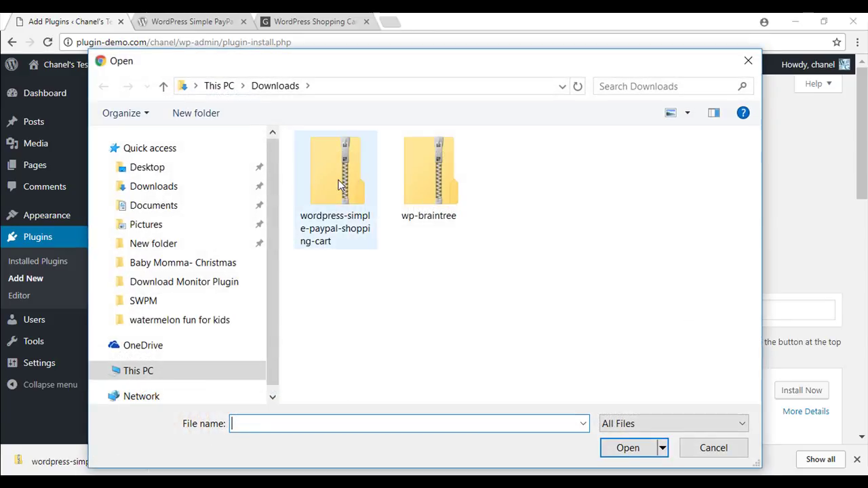
pyautogui.doubleClick(341, 185)
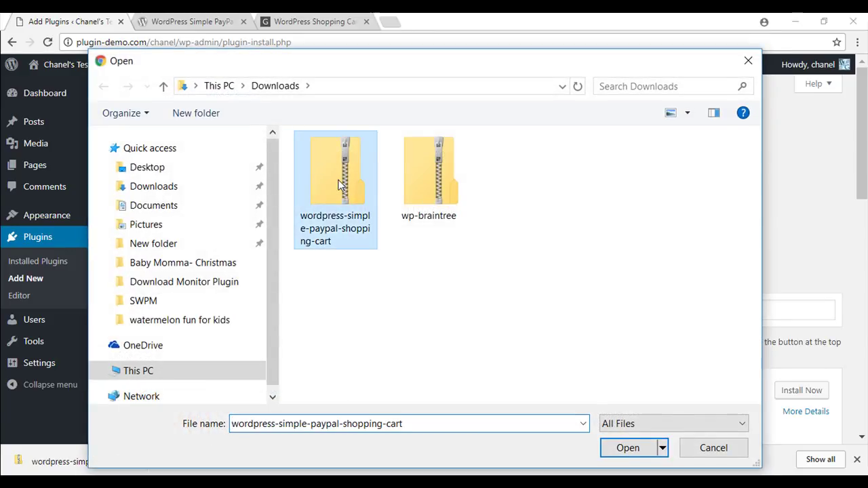
pyautogui.click(539, 212)
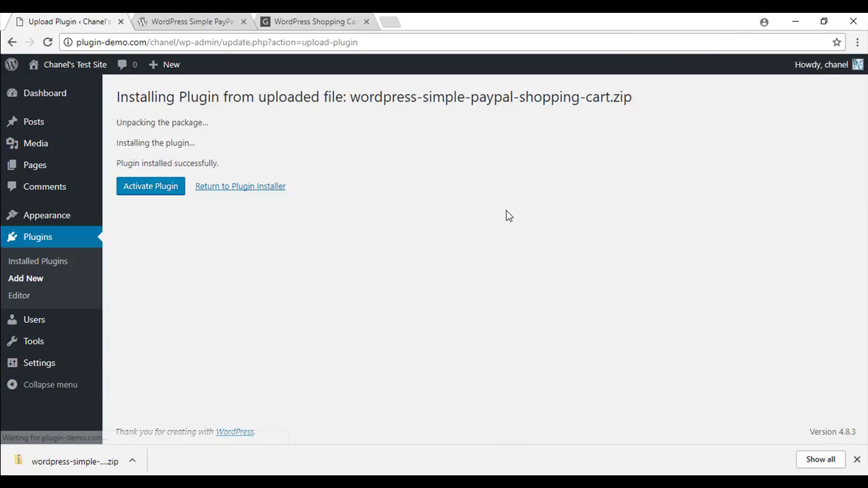
# Activate the shopping cart plugin and inspect its new Simple Cart and Cart Orders menus
pyautogui.click(157, 194)
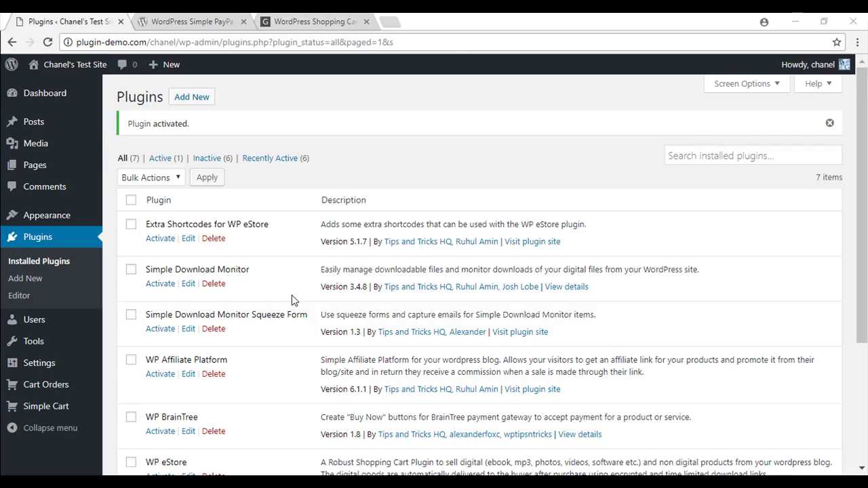
pyautogui.scroll(-3, 291, 302)
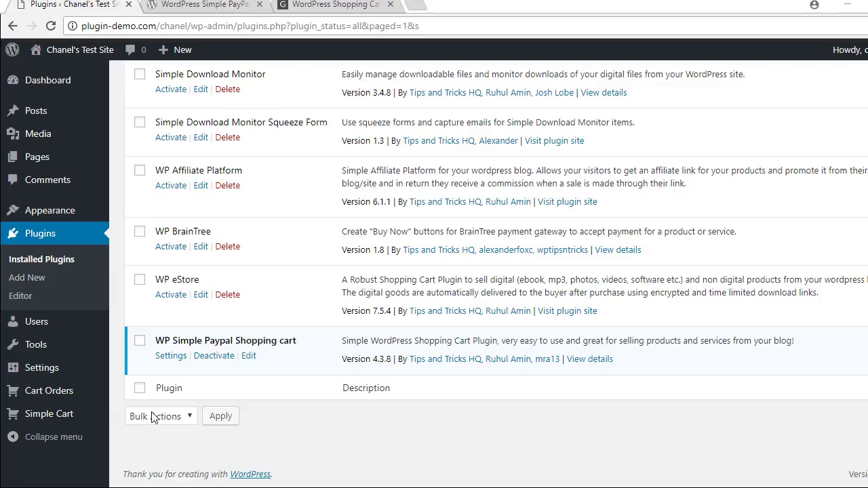
pyautogui.moveTo(77, 415)
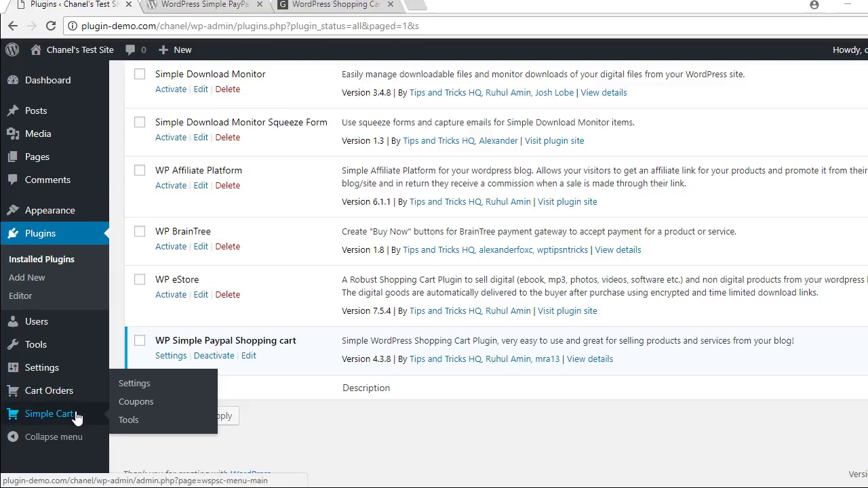
pyautogui.moveTo(62, 392)
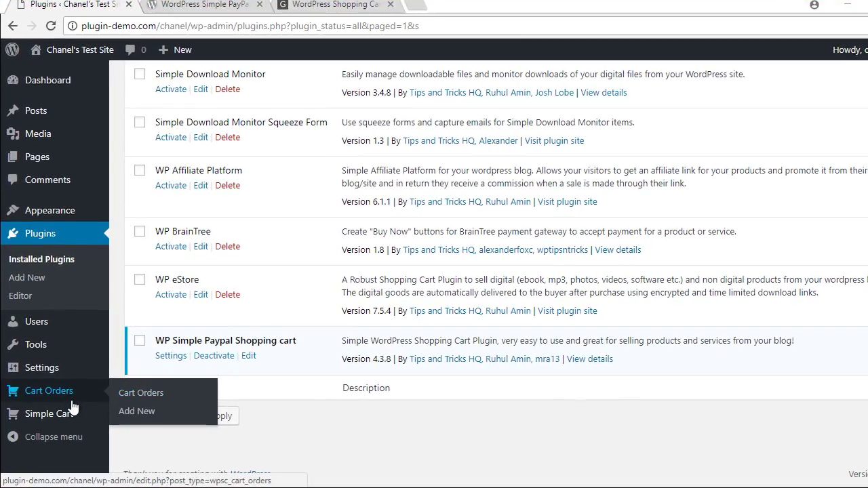
pyautogui.moveTo(66, 412)
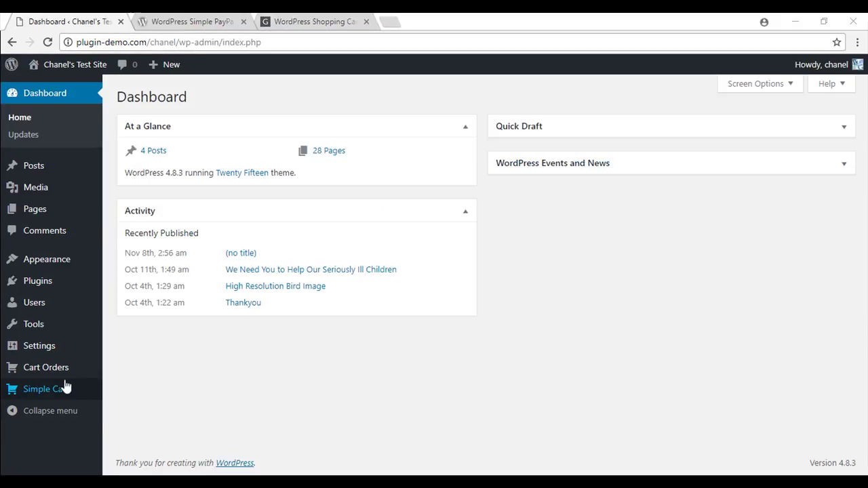
pyautogui.moveTo(82, 385)
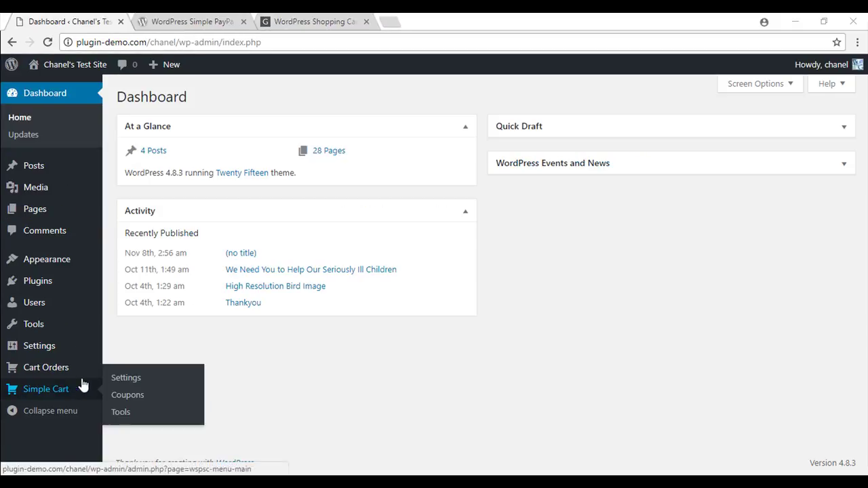
# Review the Simple Cart settings, including PayPal email and Return URL, and update the options
pyautogui.click(164, 385)
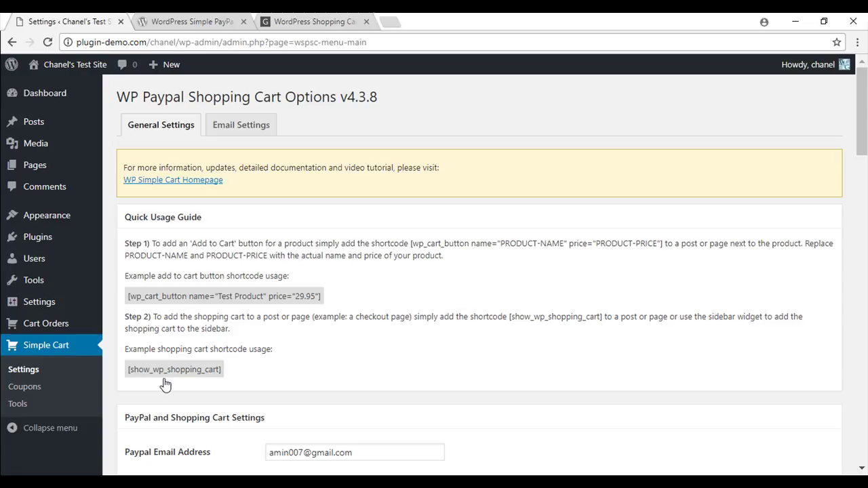
pyautogui.scroll(-2, 299, 368)
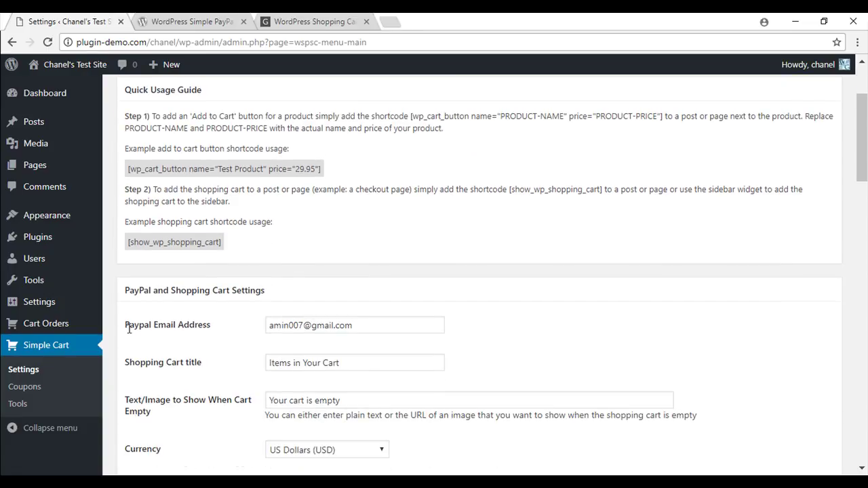
pyautogui.moveTo(126, 329); pyautogui.dragTo(213, 334)
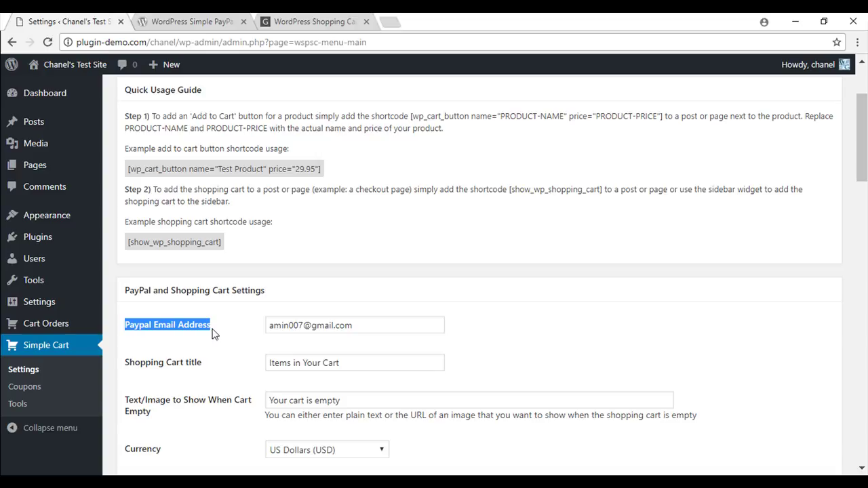
pyautogui.scroll(-1, 212, 333)
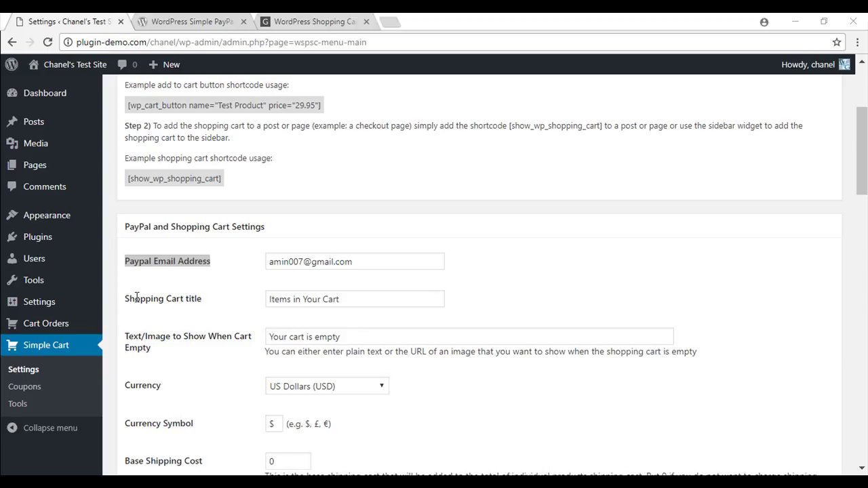
pyautogui.scroll(-1, 233, 313)
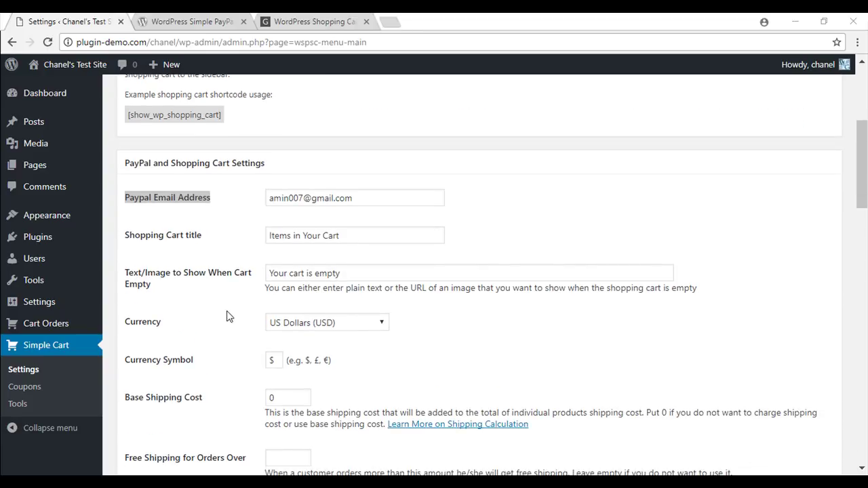
pyautogui.scroll(-1, 229, 314)
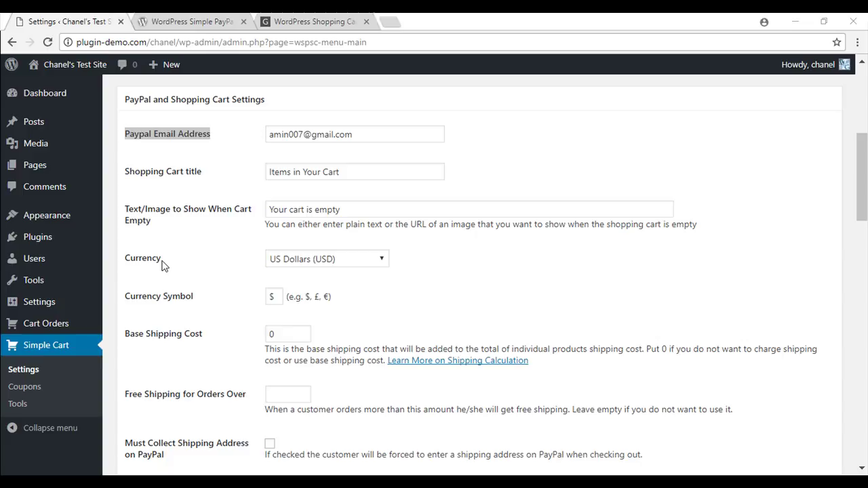
pyautogui.scroll(-1, 165, 268)
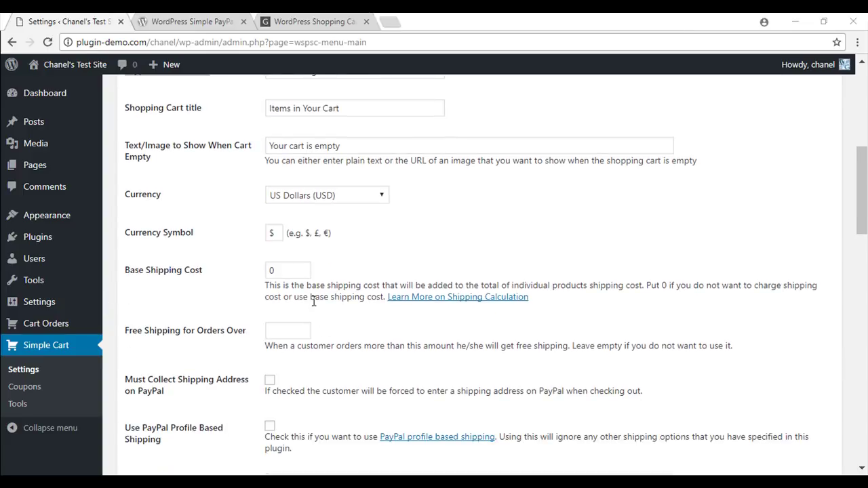
pyautogui.scroll(-1, 292, 305)
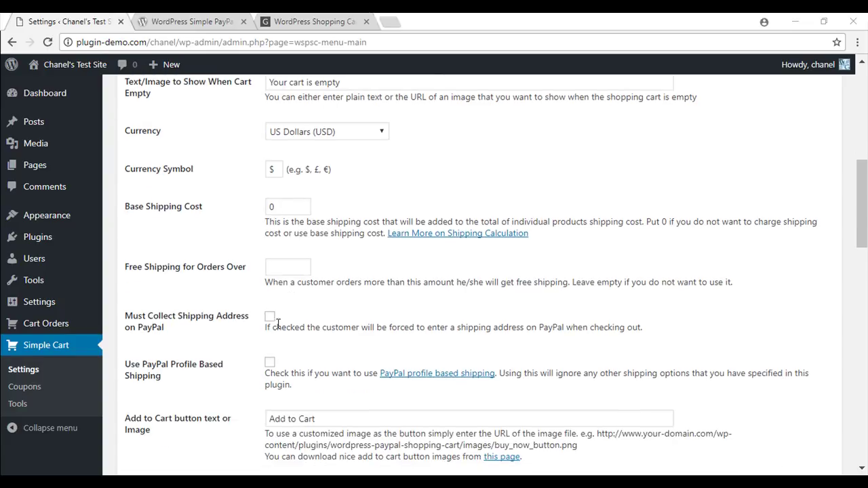
pyautogui.scroll(-1, 228, 385)
pyautogui.scroll(-2, 228, 386)
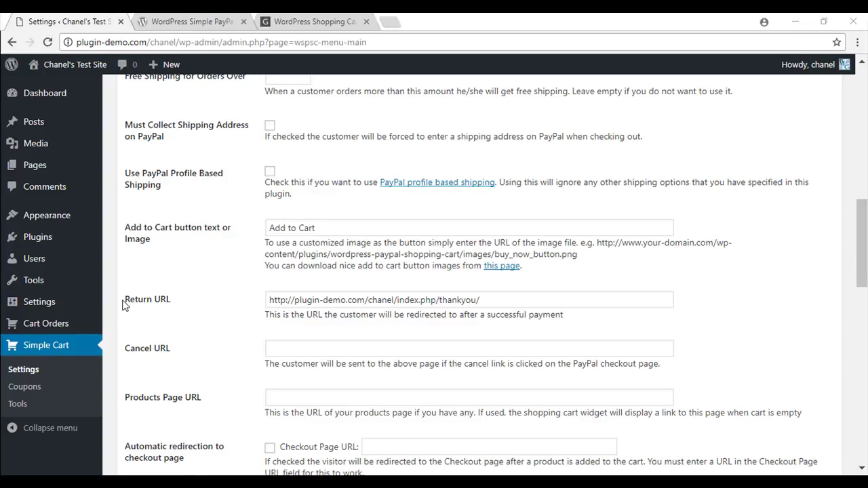
pyautogui.scroll(-9, 122, 305)
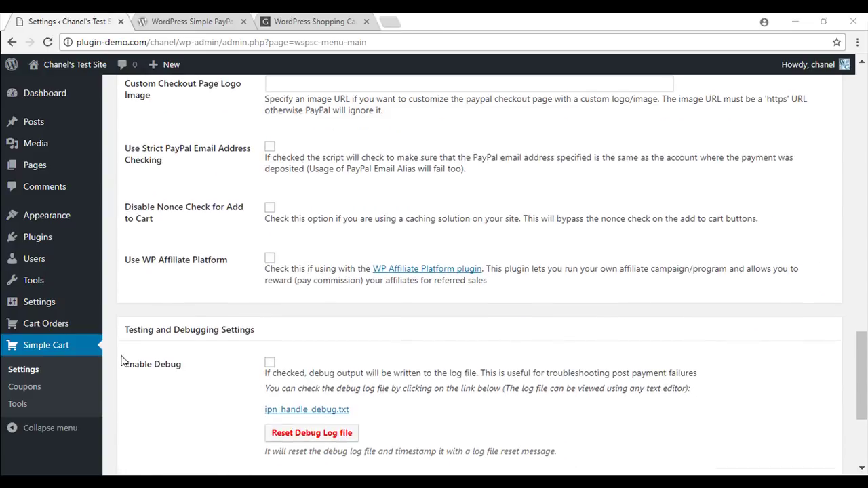
pyautogui.scroll(-3, 122, 363)
pyautogui.click(158, 350)
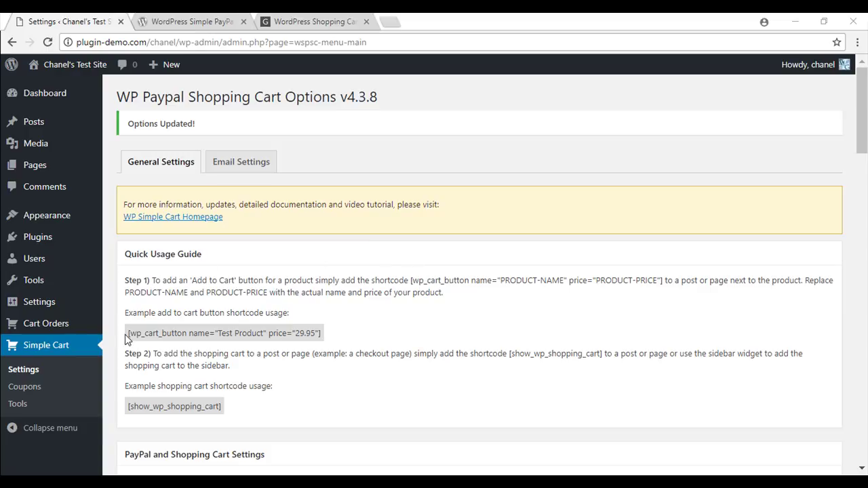
# Copy the example [wp_cart_button] shortcode from the plugin's usage guide
pyautogui.moveTo(126, 333); pyautogui.dragTo(323, 334)
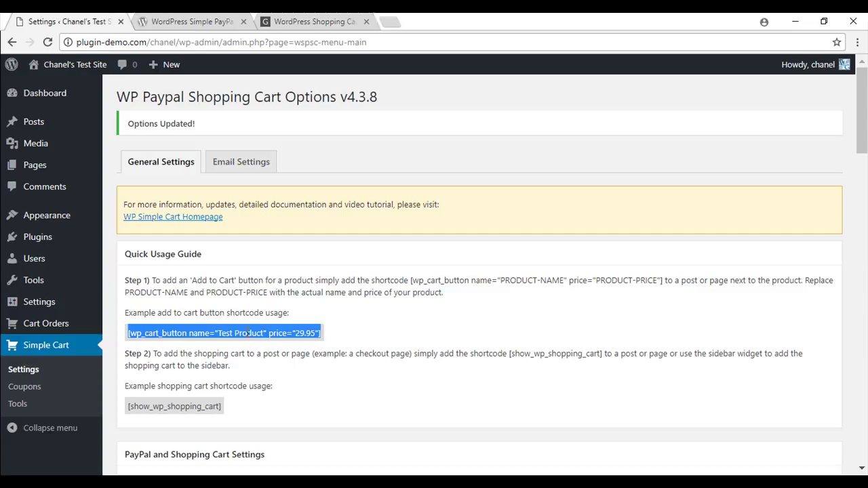
pyautogui.moveTo(126, 407); pyautogui.dragTo(225, 417)
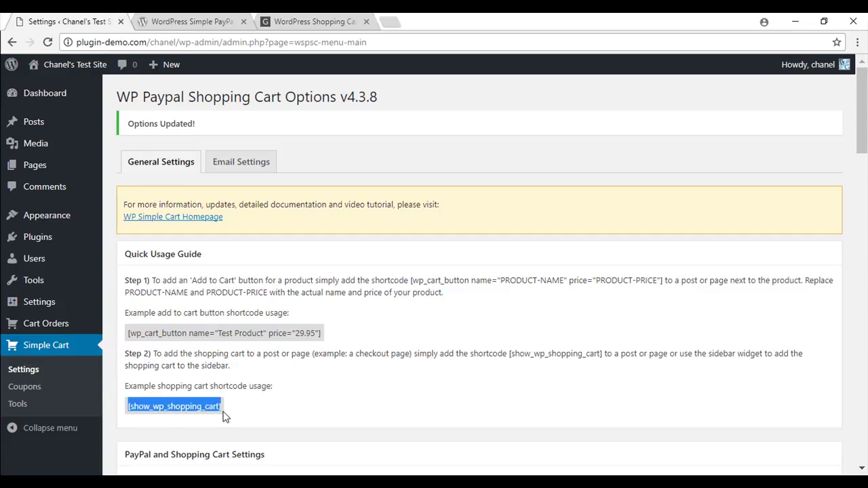
pyautogui.click(129, 333)
pyautogui.moveTo(129, 334); pyautogui.dragTo(328, 337)
pyautogui.hotkey('ctrl', 'c')
pyautogui.rightClick(307, 337)
pyautogui.click(316, 343)
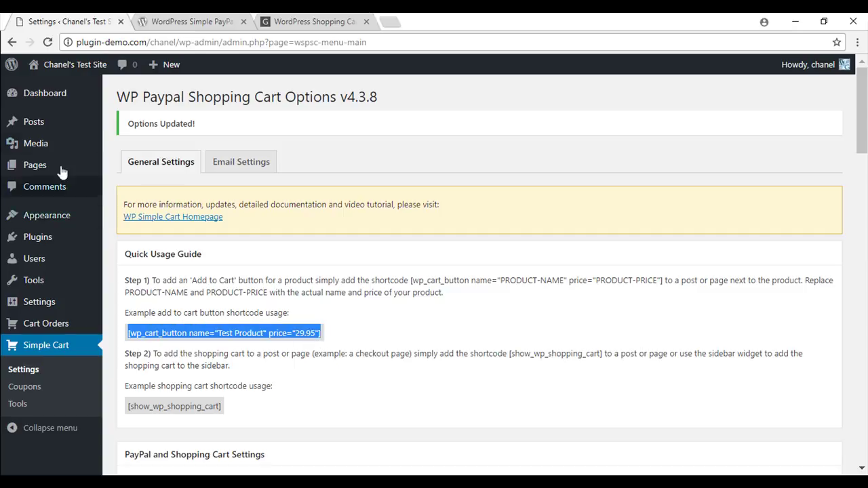
pyautogui.moveTo(42, 171)
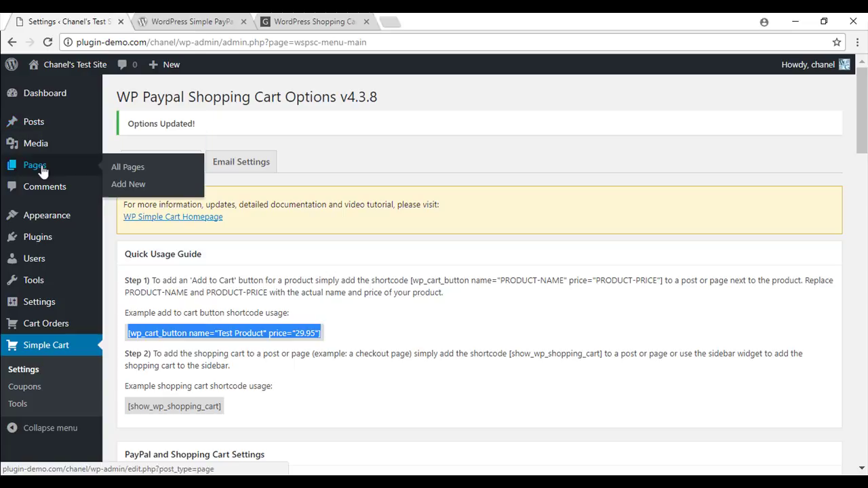
# Create a new page titled Tshirt with the add-to-cart shortcode pasted in its body
pyautogui.click(122, 184)
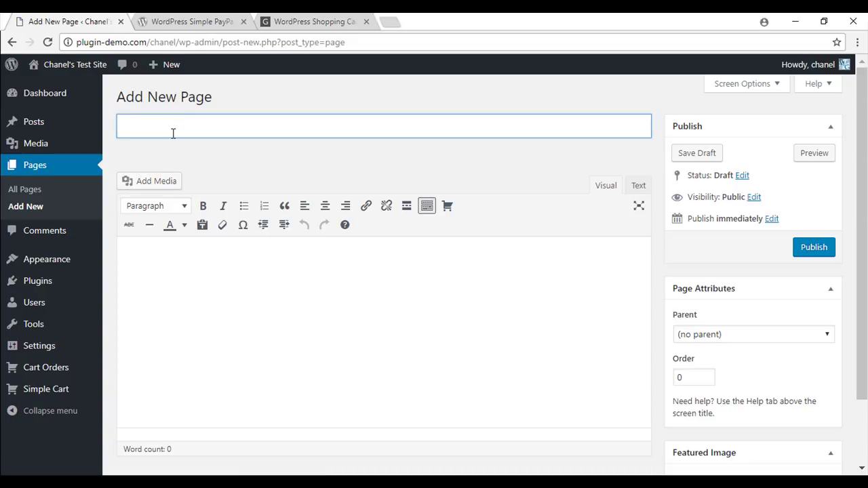
pyautogui.write('Tshirt')
pyautogui.click(155, 253)
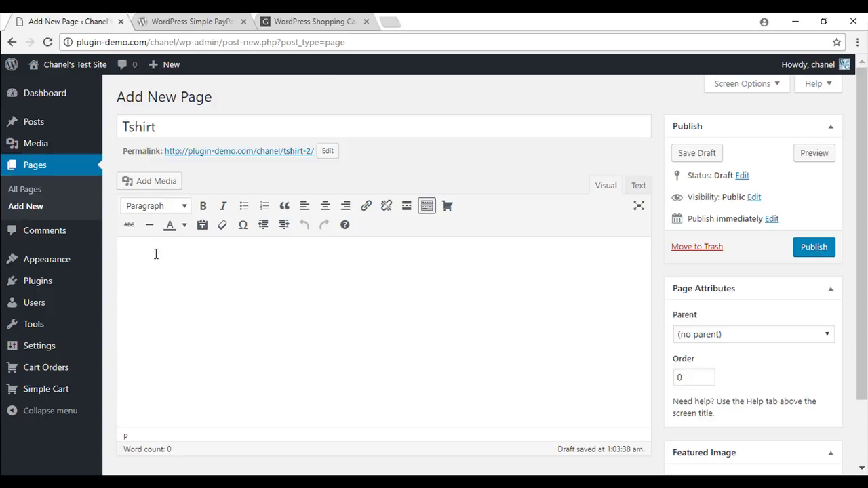
pyautogui.hotkey('ctrl', 'v')
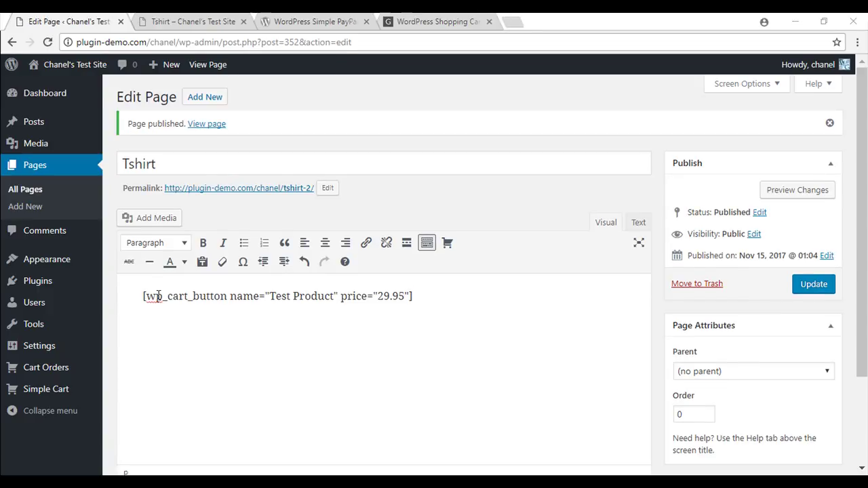
# Change the shortcode's product name to Tshirt and its price to 9.95
pyautogui.moveTo(269, 297); pyautogui.dragTo(335, 302)
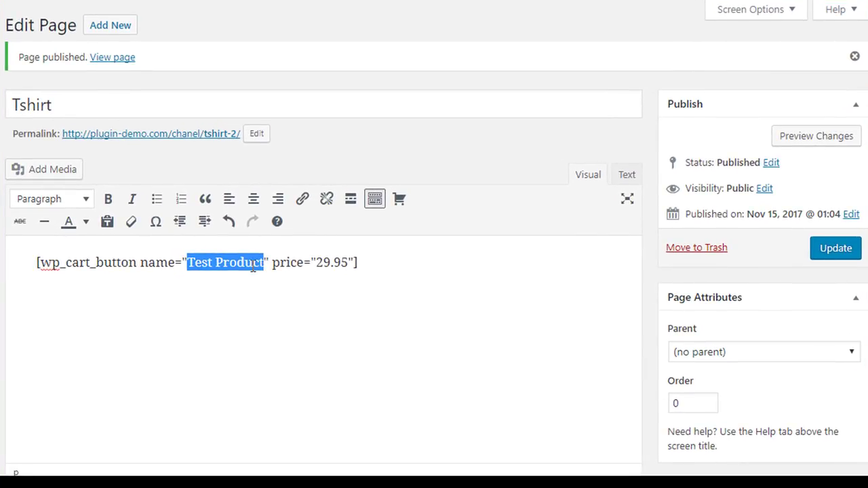
pyautogui.write('Tshirt')
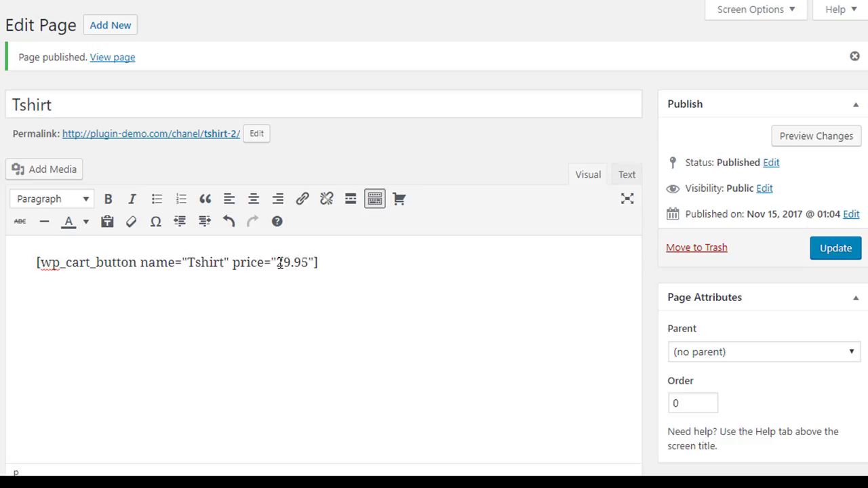
pyautogui.moveTo(276, 263); pyautogui.dragTo(284, 263)
pyautogui.press('BackSpace')
pyautogui.click(333, 269)
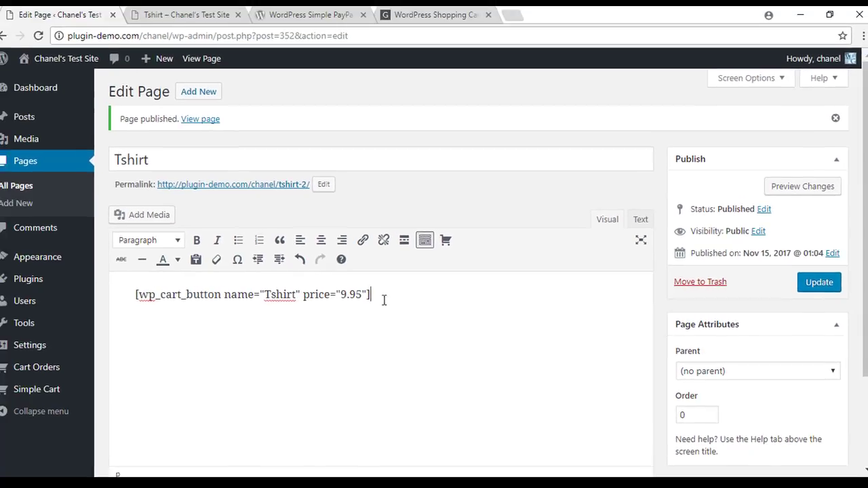
# Update the Tshirt page and view it live with its Add to Cart button
pyautogui.click(814, 285)
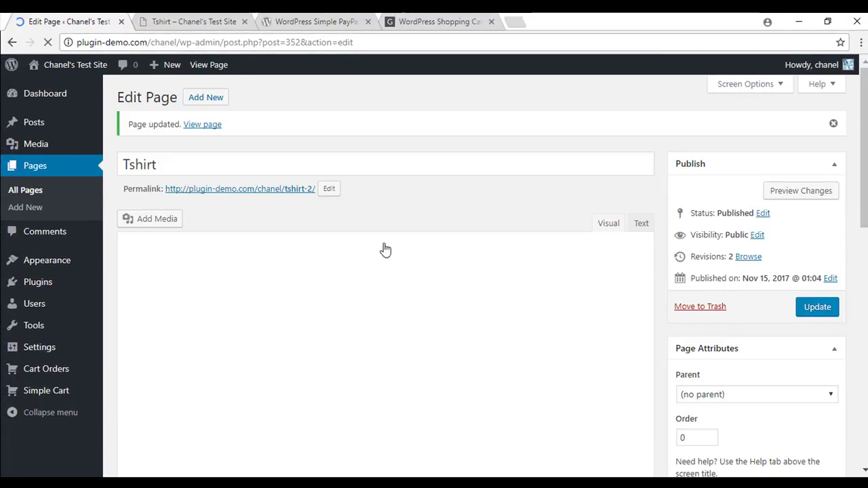
pyautogui.rightClick(260, 190)
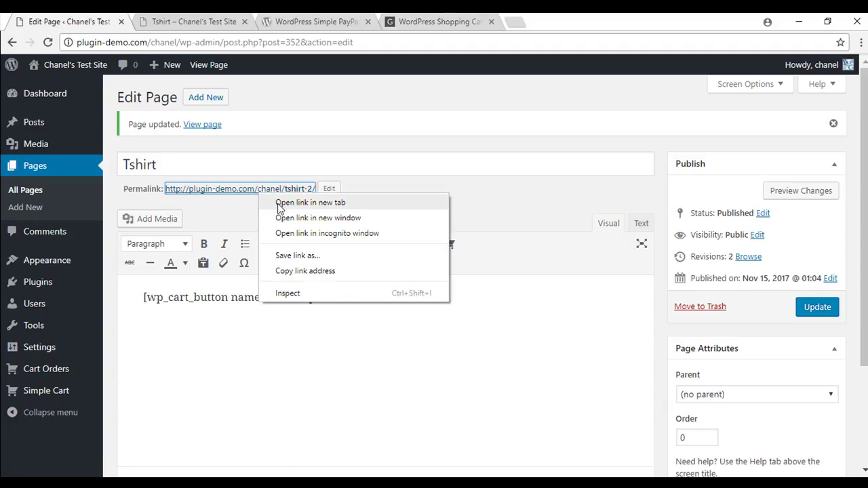
pyautogui.click(310, 202)
pyautogui.click(298, 21)
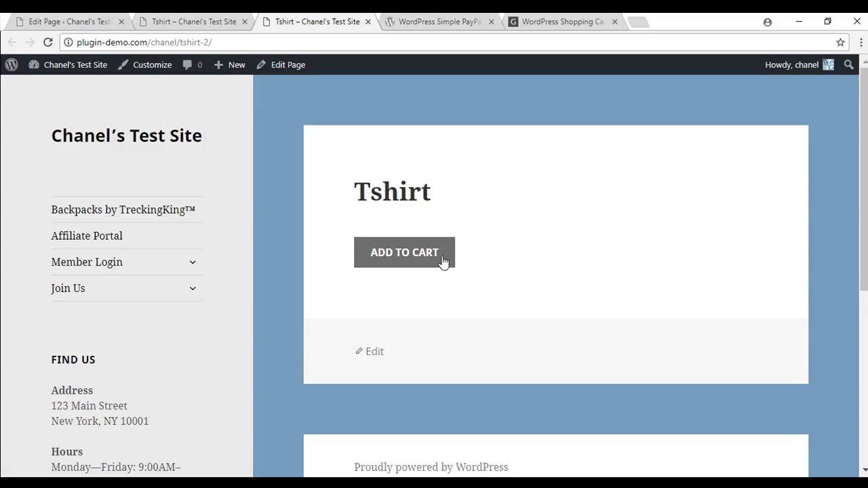
pyautogui.hotkey('ctrl', 'w')
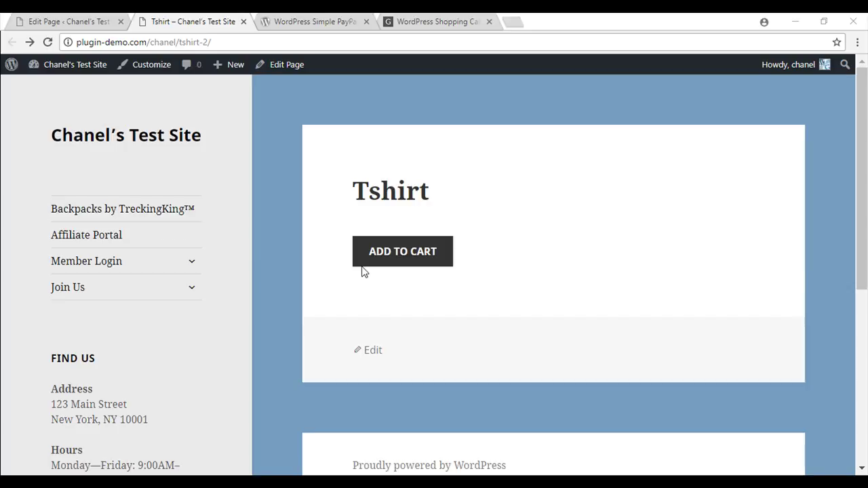
# Copy the [show_wp_shopping_cart] shortcode from the plugin documentation
pyautogui.click(425, 19)
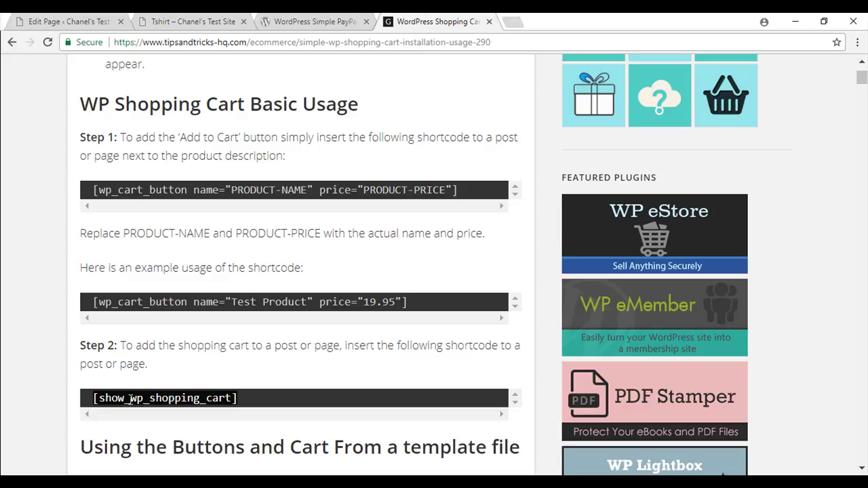
pyautogui.rightClick(155, 398)
pyautogui.click(188, 410)
# Paste [show_wp_shopping_cart] below the cart button on the Tshirt page and update it
pyautogui.click(51, 18)
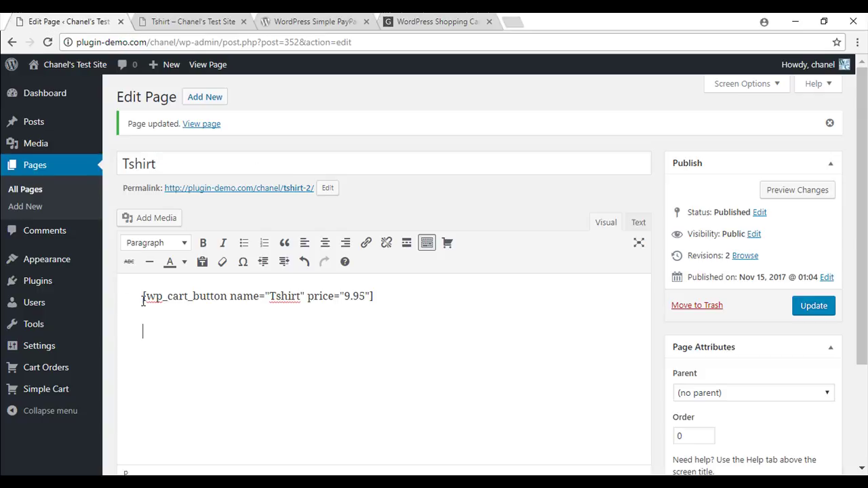
pyautogui.hotkey('ctrl', 'v')
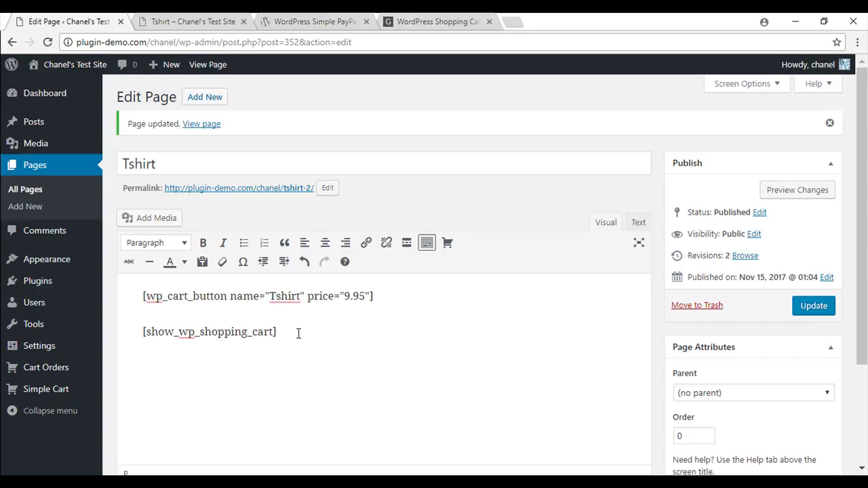
pyautogui.click(805, 309)
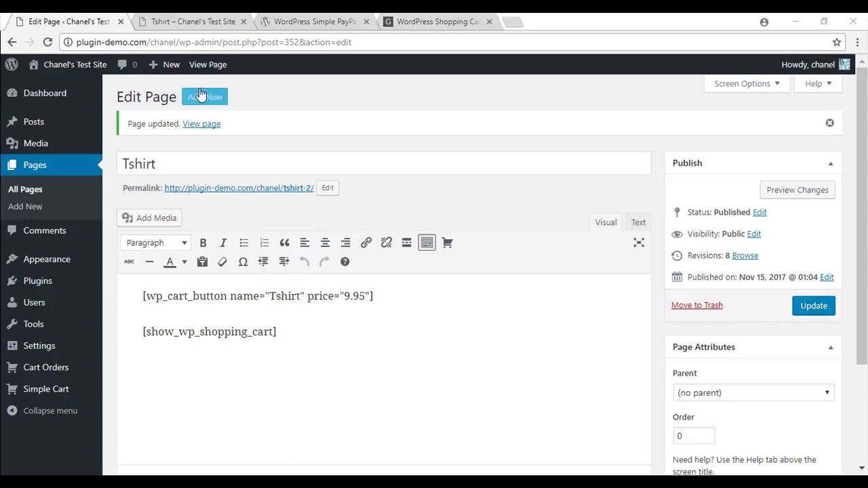
pyautogui.click(197, 21)
# Reload the live Tshirt page to show the cart with Tshirt at $9.95 and PayPal checkout
pyautogui.click(198, 42)
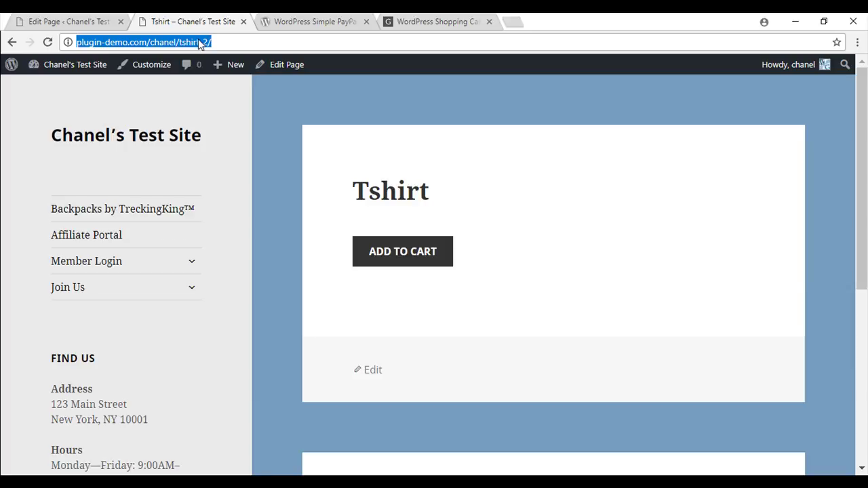
pyautogui.press('Return')
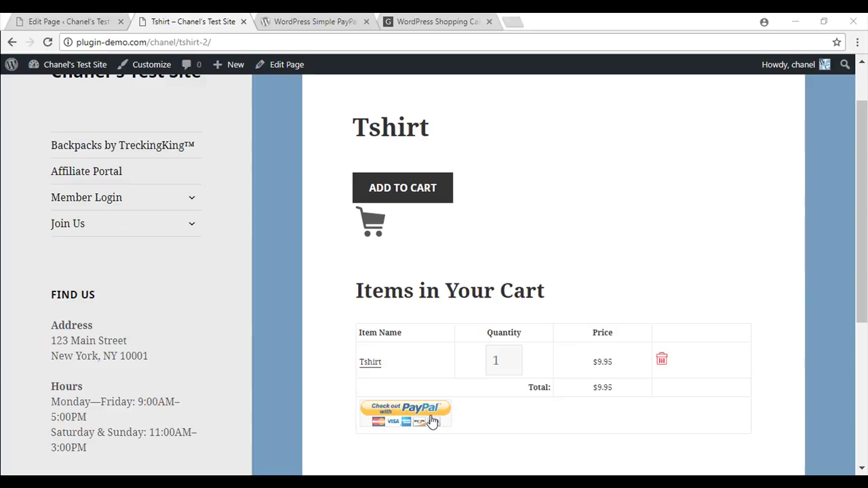
pyautogui.click(380, 414)
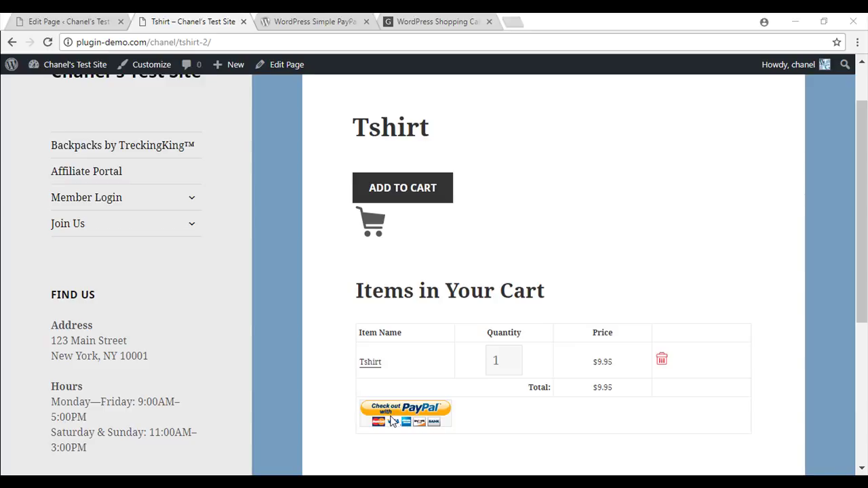
# Publish a Thankyou page reading 'Thankyou for your purchase. Your items will be shipped shortly.'
pyautogui.click(56, 20)
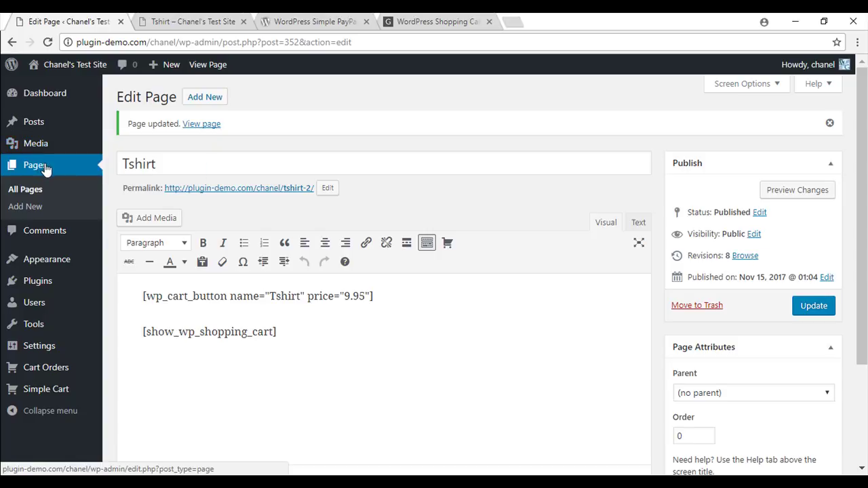
pyautogui.click(27, 208)
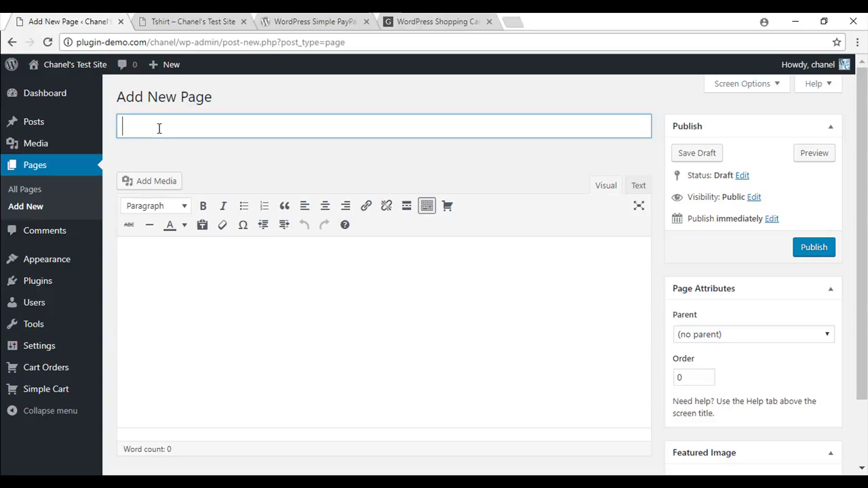
pyautogui.write('Thankyou')
pyautogui.press('Tab')
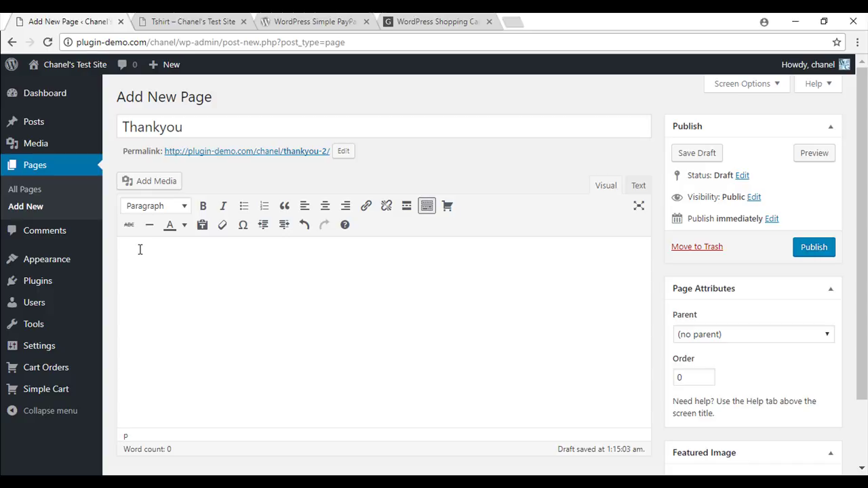
pyautogui.write('T')
pyautogui.write('hankyou for your purchase. Your items will be shipped shortly.')
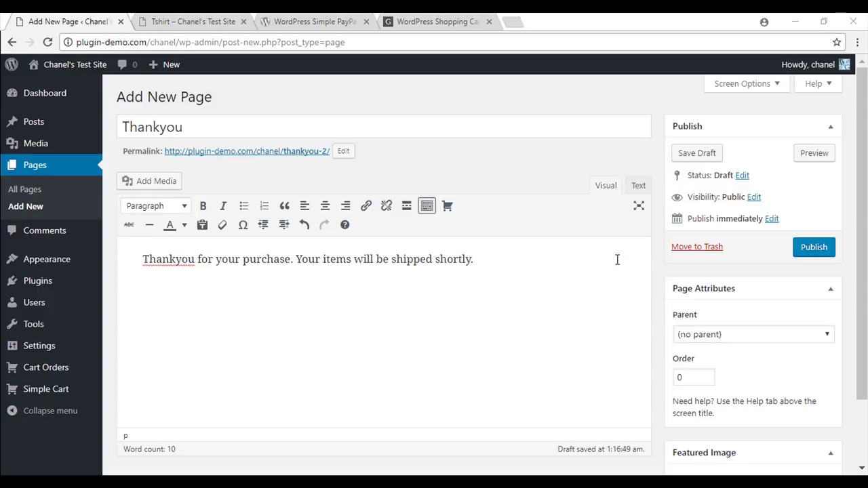
pyautogui.click(823, 248)
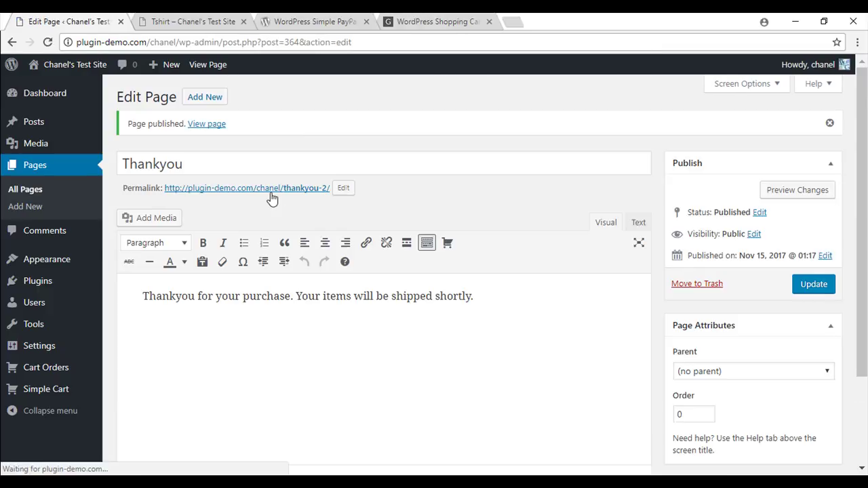
# Open the live Thankyou page in a new tab and select its address
pyautogui.rightClick(279, 193)
pyautogui.click(298, 199)
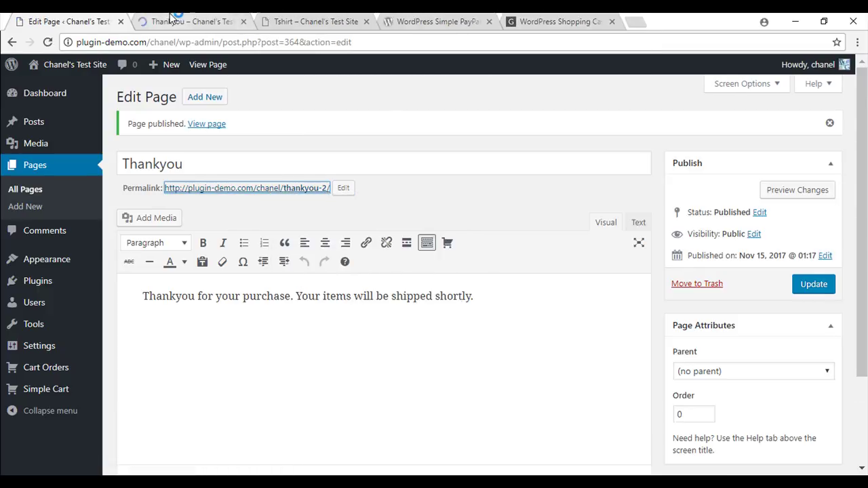
pyautogui.click(202, 23)
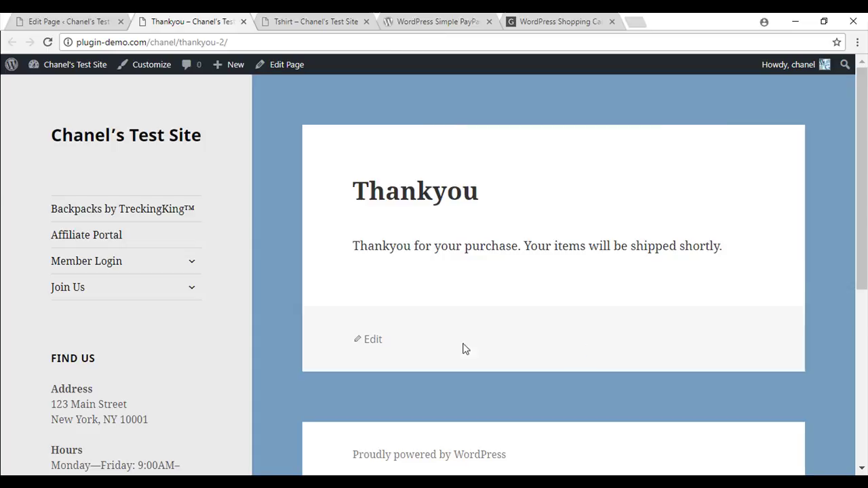
pyautogui.click(230, 43)
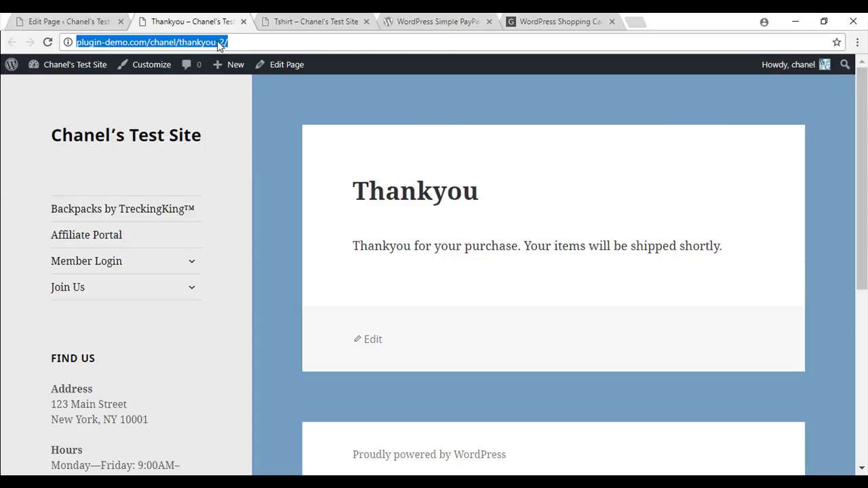
# Copy the thankyou-2 page address, paste it as the cart's Return URL, and save with Update Options
pyautogui.rightClick(217, 41)
pyautogui.click(241, 87)
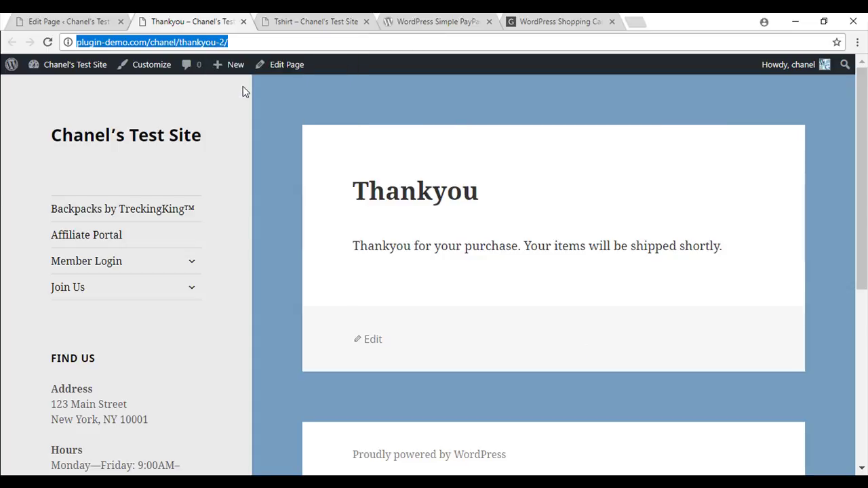
pyautogui.click(67, 21)
pyautogui.moveTo(57, 399)
pyautogui.click(124, 395)
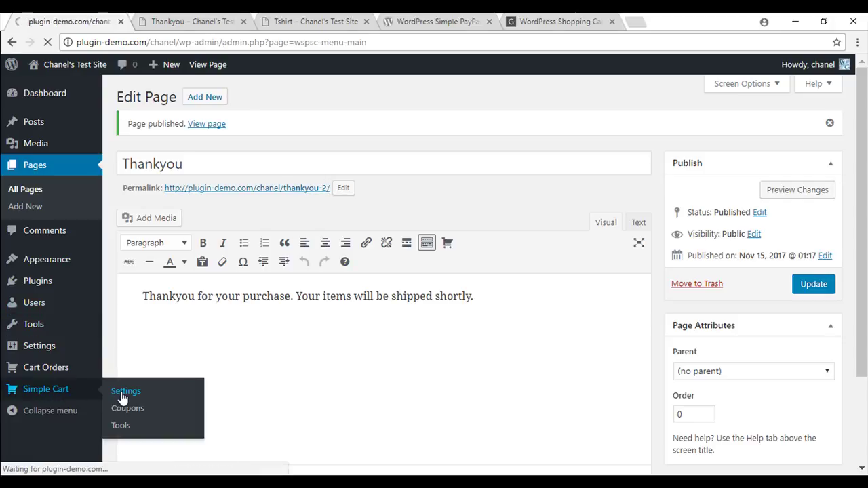
pyautogui.scroll(-7, 169, 396)
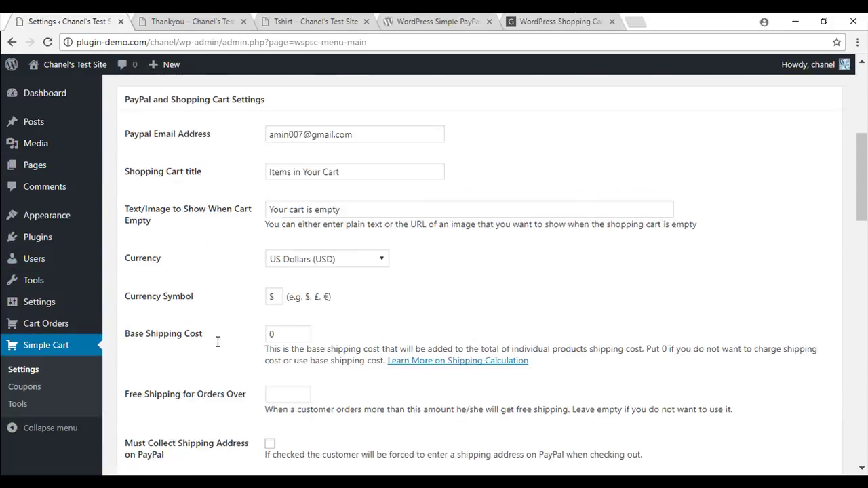
pyautogui.scroll(-4, 217, 343)
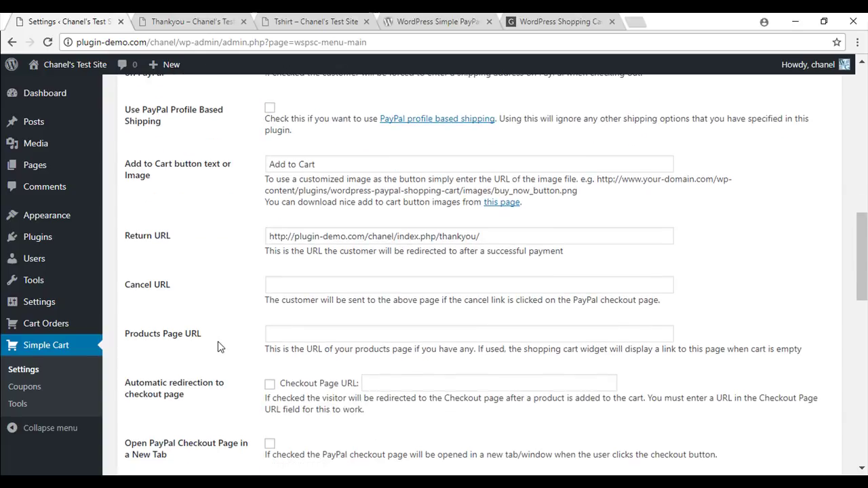
pyautogui.moveTo(498, 236); pyautogui.dragTo(270, 236)
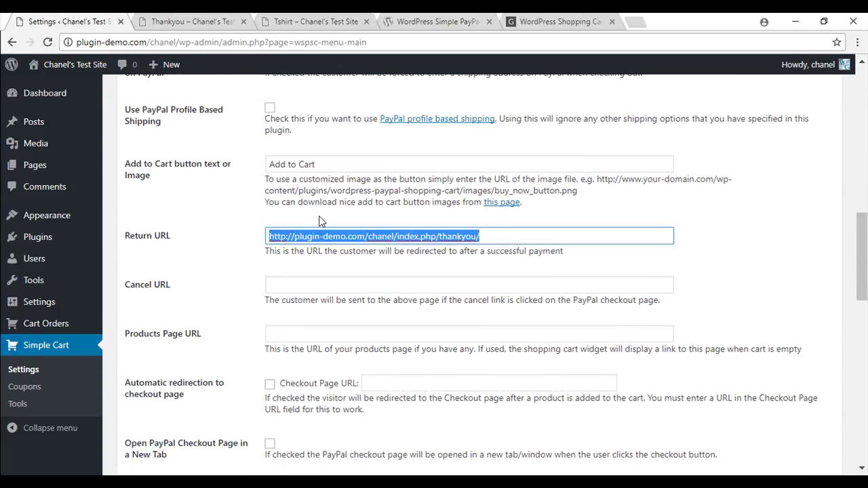
pyautogui.hotkey('ctrl', 'v')
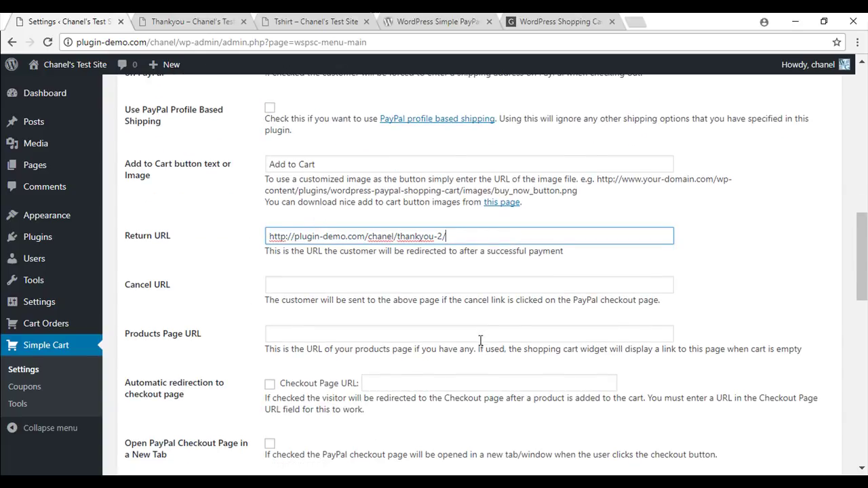
pyautogui.scroll(-12, 441, 346)
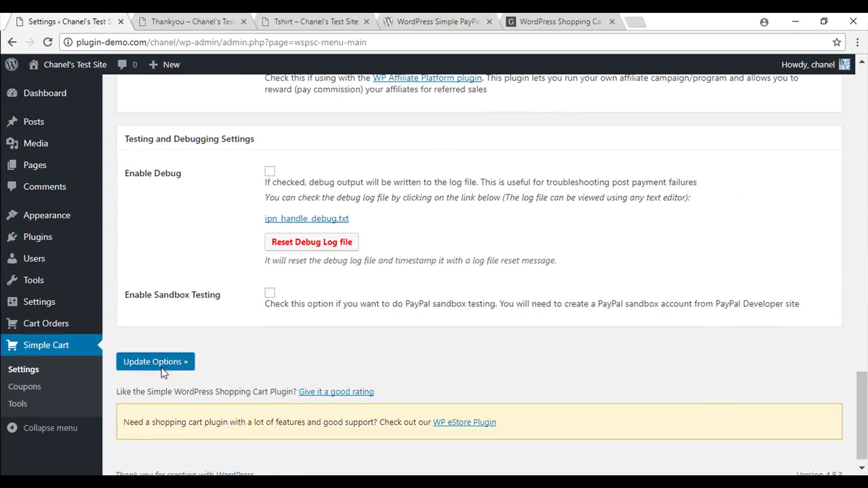
pyautogui.click(161, 369)
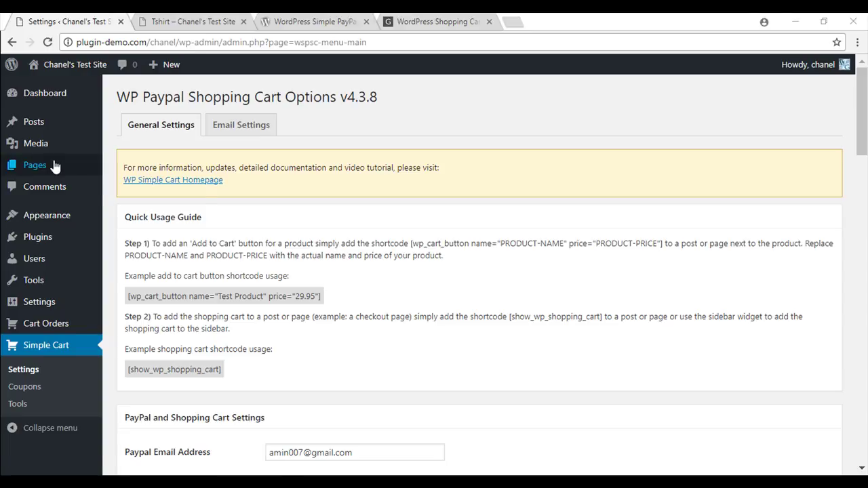
# Create a new page titled 'Tshirt' and place the cursor in its empty body
pyautogui.moveTo(55, 168)
pyautogui.click(129, 186)
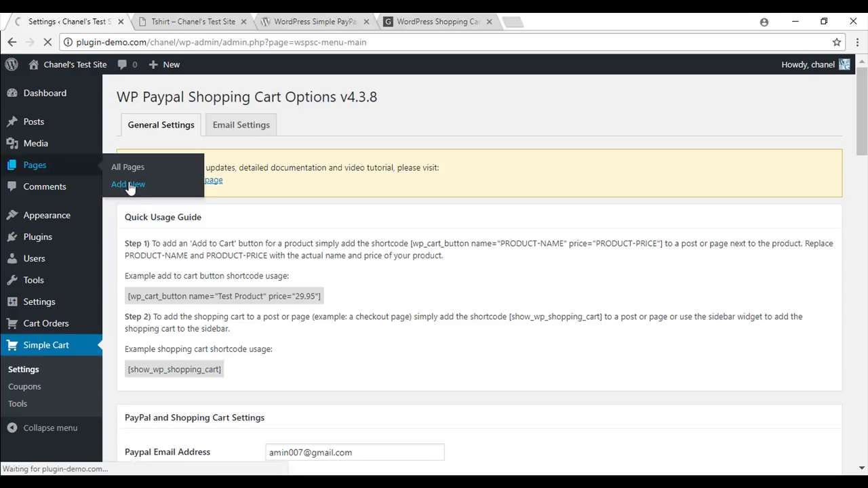
pyautogui.click(203, 130)
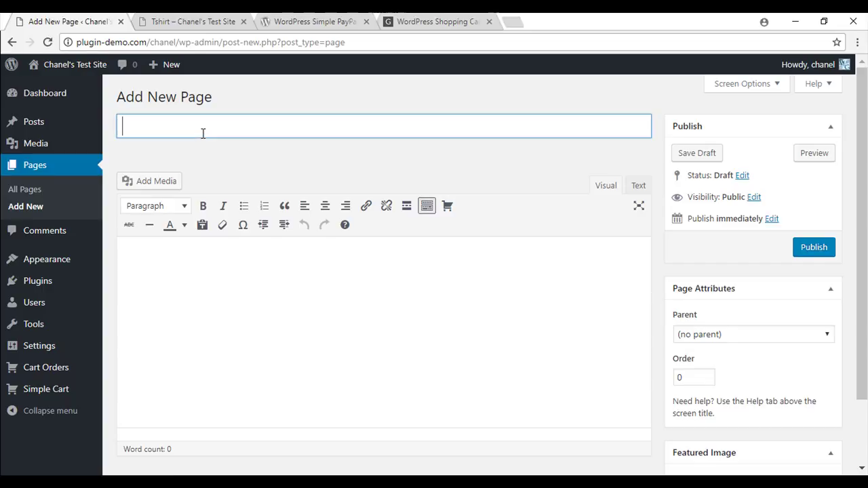
pyautogui.write('Tshirt')
pyautogui.click(192, 254)
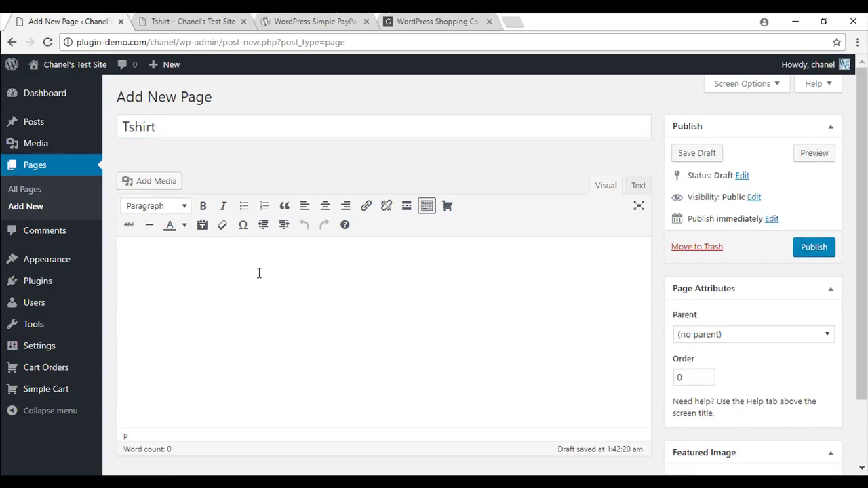
# Insert a WP Cart shortcode for product name 'Tshirt' priced 9.95 into the body
pyautogui.click(449, 207)
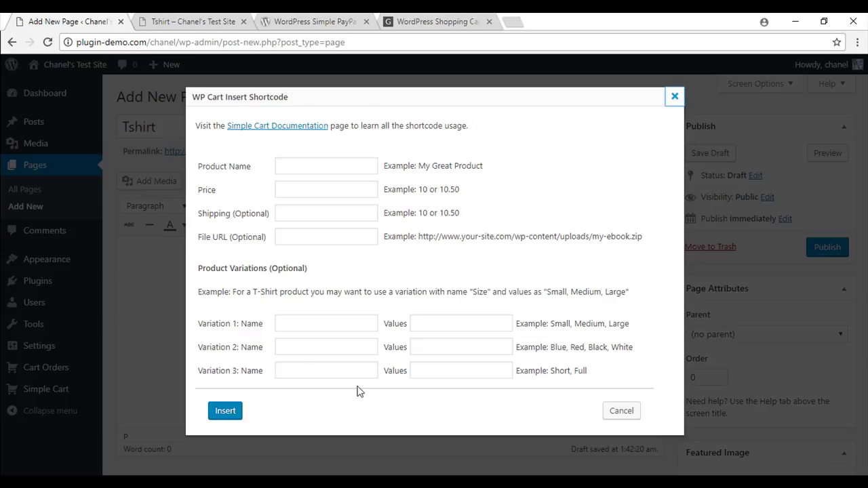
pyautogui.click(309, 163)
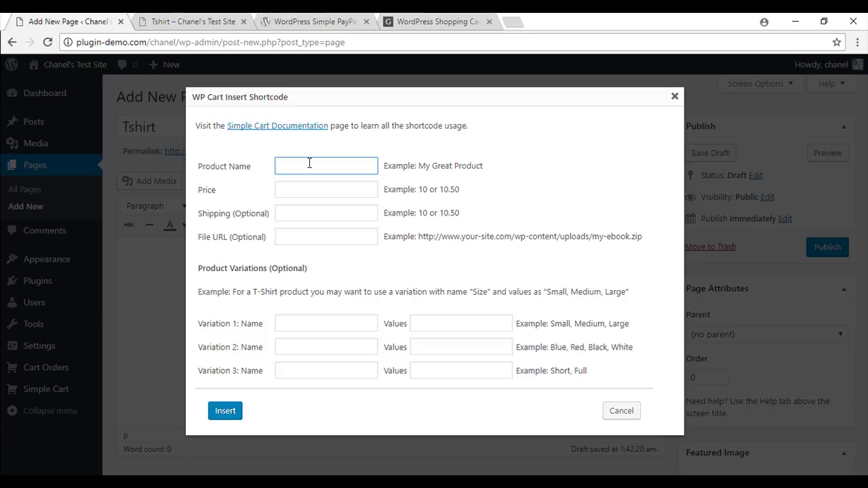
pyautogui.write('Tshirt')
pyautogui.click(314, 188)
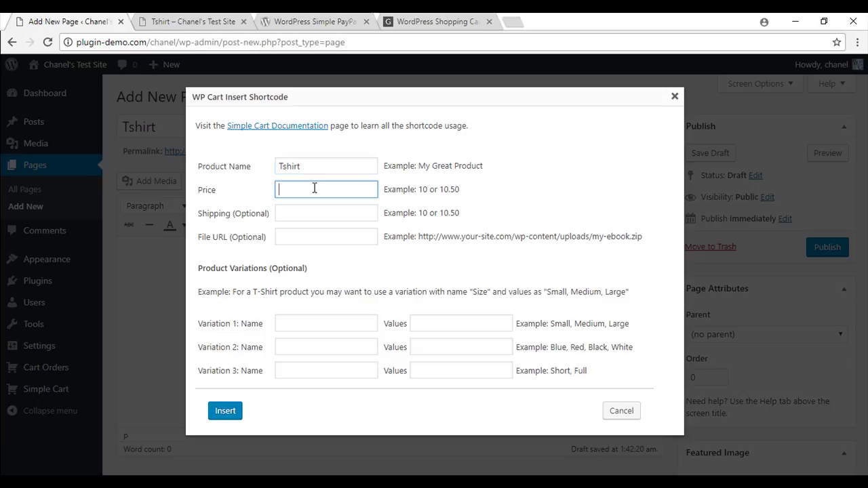
pyautogui.write('9.95')
pyautogui.click(288, 214)
pyautogui.click(293, 233)
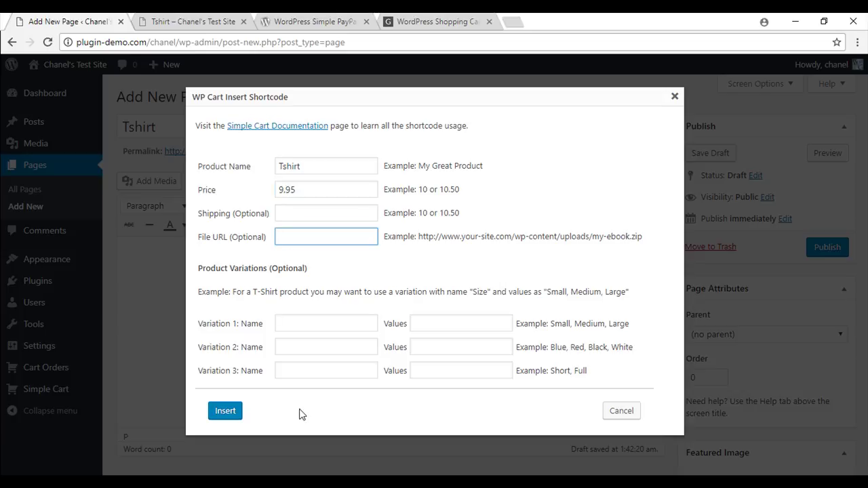
pyautogui.click(232, 413)
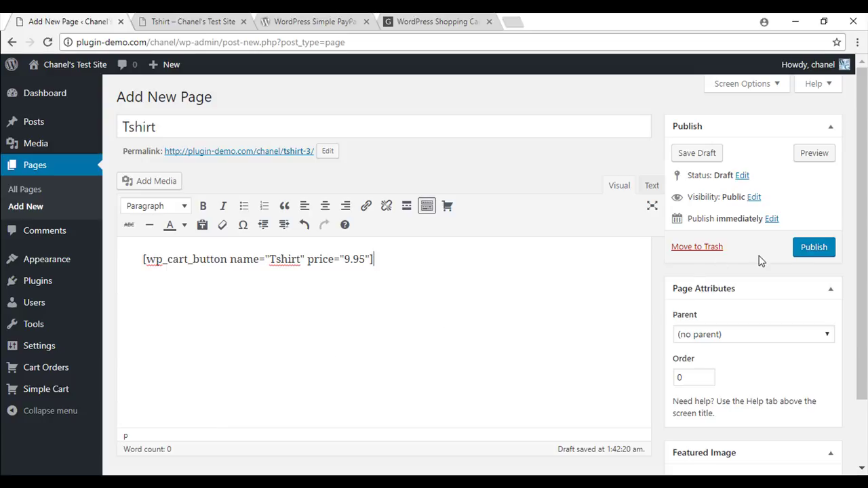
# Publish the Tshirt page and view its live permalink (/chanel/tshirt-3/) in a new tab
pyautogui.click(806, 249)
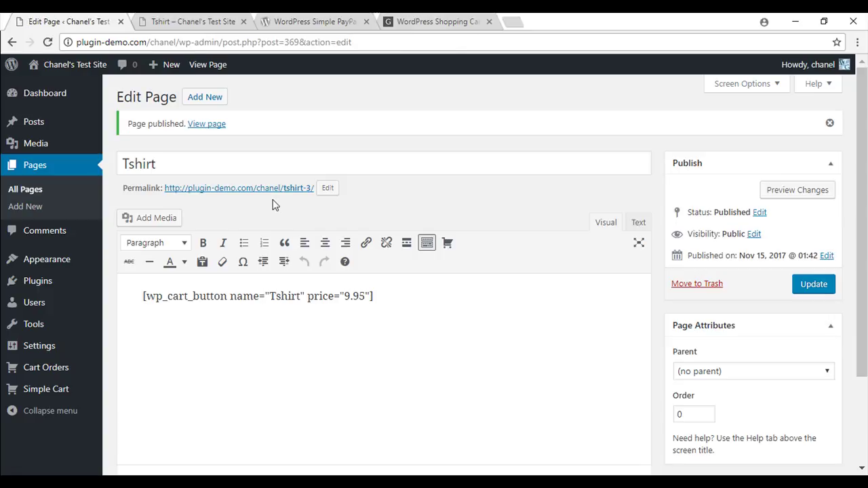
pyautogui.rightClick(274, 192)
pyautogui.click(304, 199)
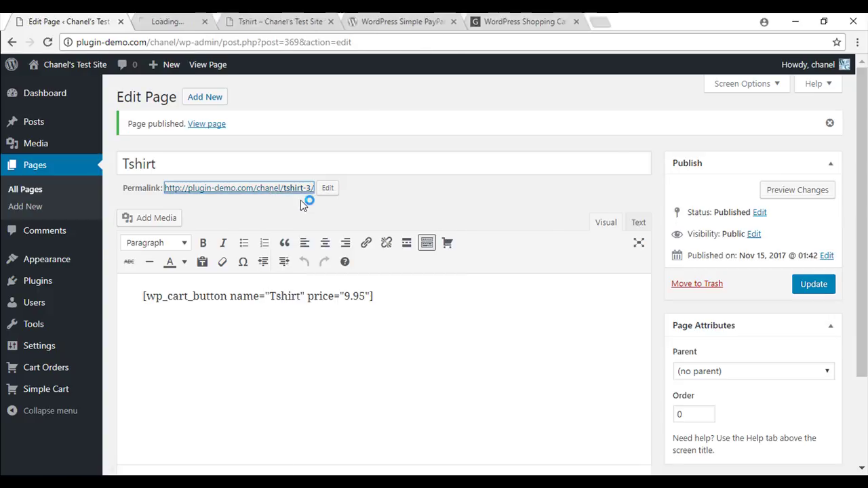
pyautogui.click(224, 17)
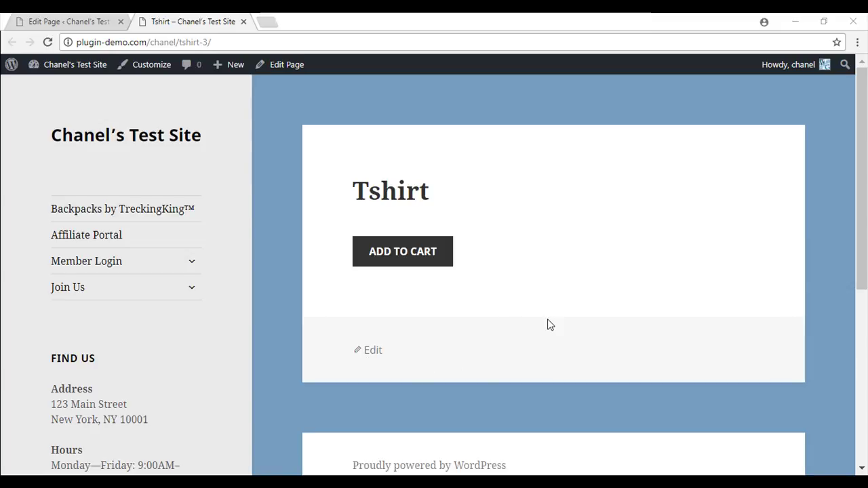
# Paste the Red Tshirt description and $9.95 price line above the cart shortcode
pyautogui.click(81, 21)
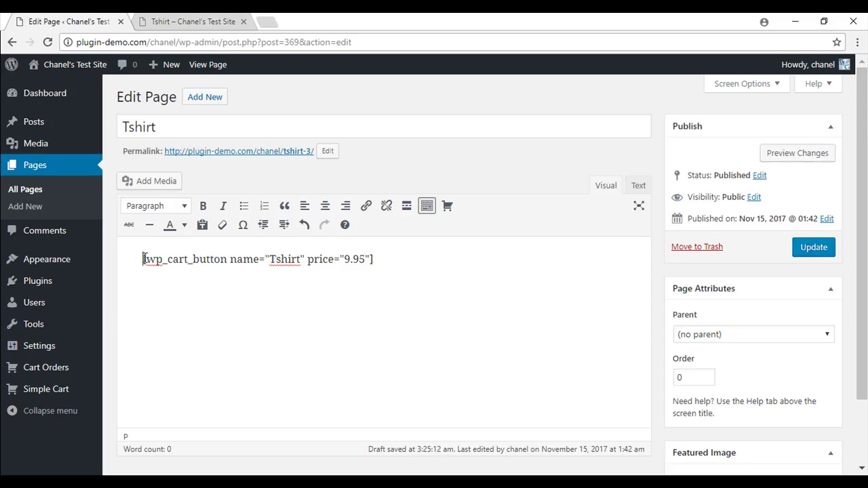
pyautogui.press('Return')
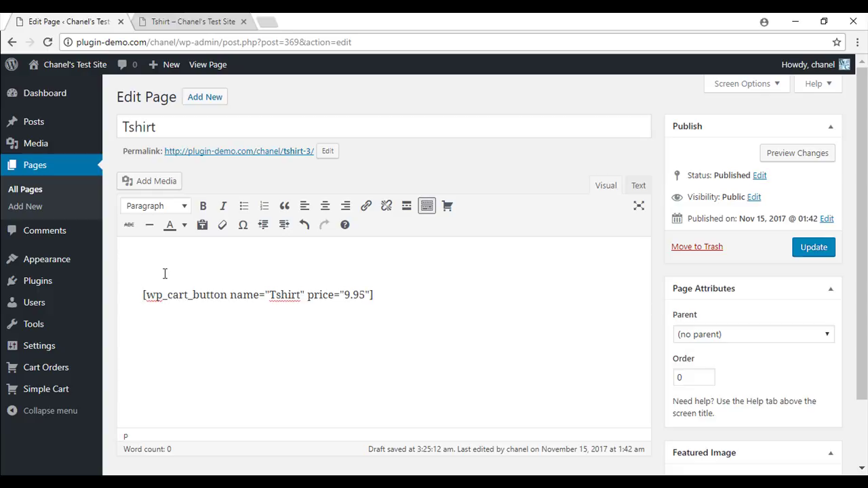
pyautogui.click(160, 255)
pyautogui.hotkey('ctrl', 'v')
pyautogui.press('Return')
pyautogui.press('Return')
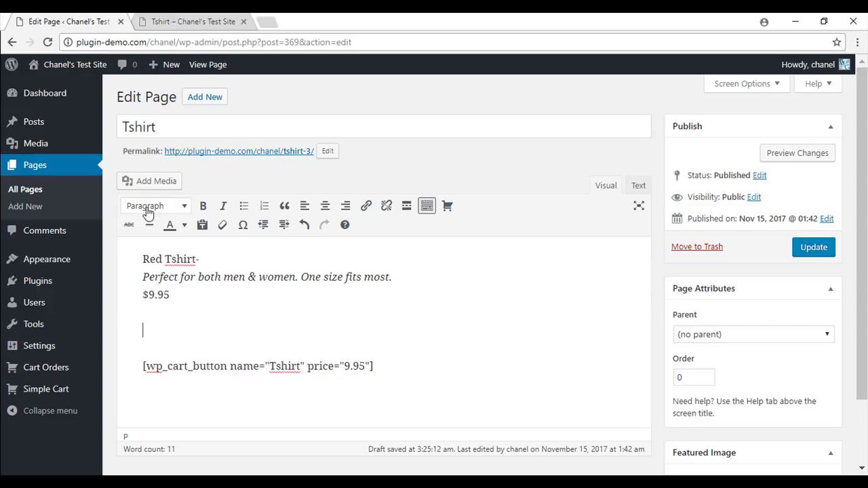
# Insert the red-tshirt.jpg image from the media library and update the page
pyautogui.click(145, 183)
pyautogui.click(552, 210)
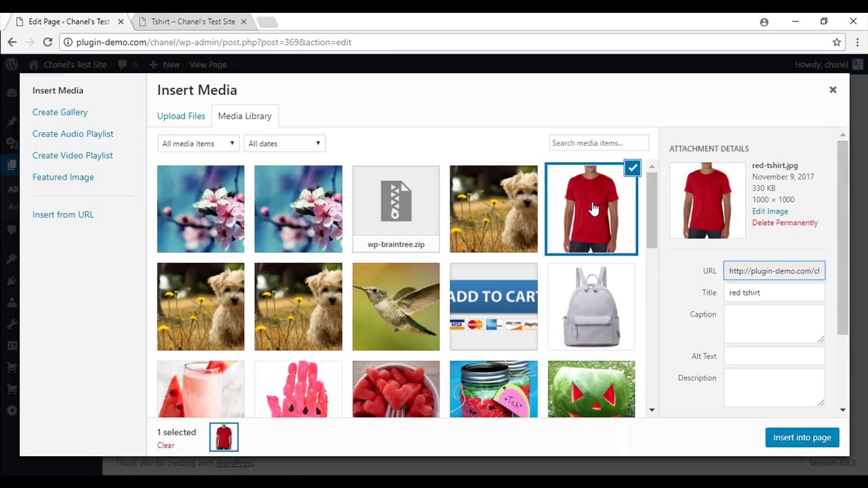
pyautogui.moveTo(844, 256); pyautogui.dragTo(845, 349)
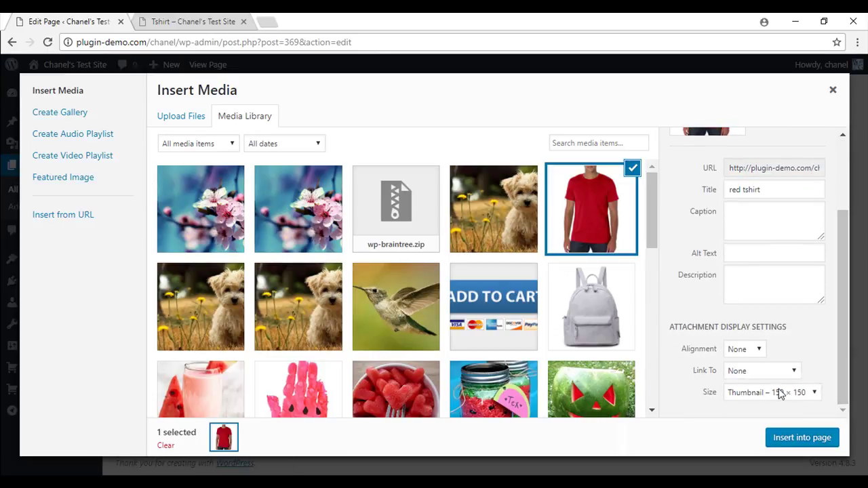
pyautogui.click(806, 442)
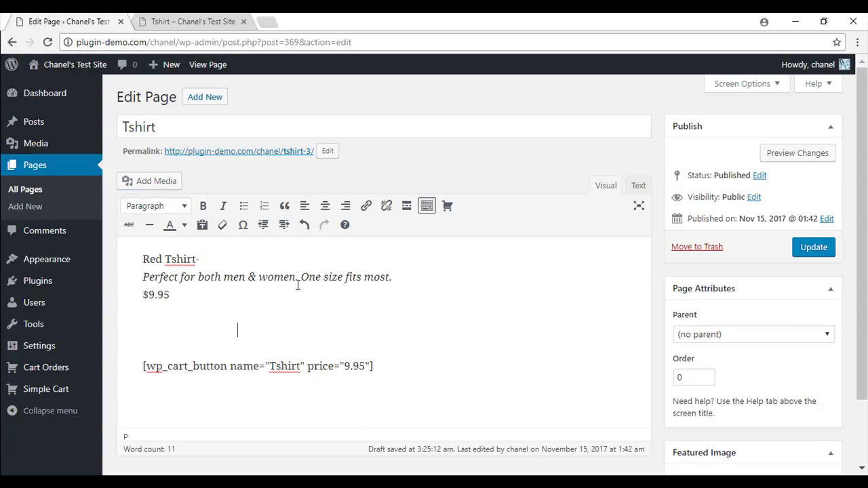
pyautogui.click(816, 249)
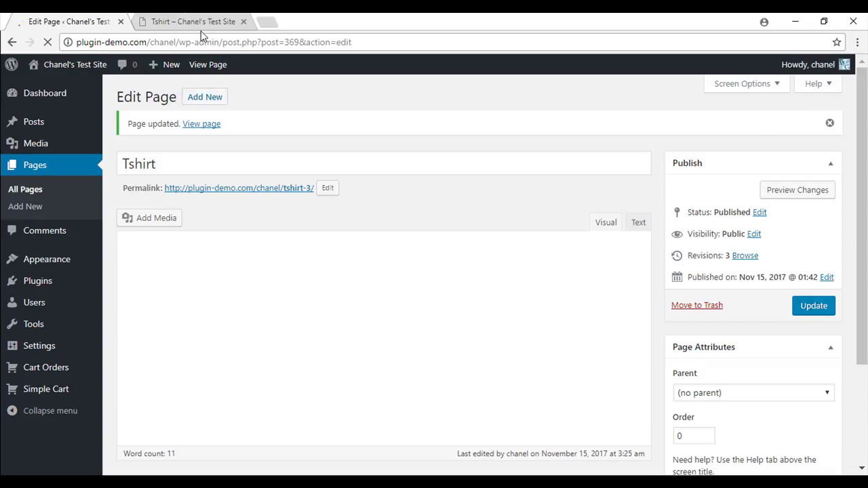
# Reload the live Tshirt page to show its description, $9.95 price, image and Add to Cart button
pyautogui.click(195, 21)
pyautogui.click(201, 40)
pyautogui.press('Return')
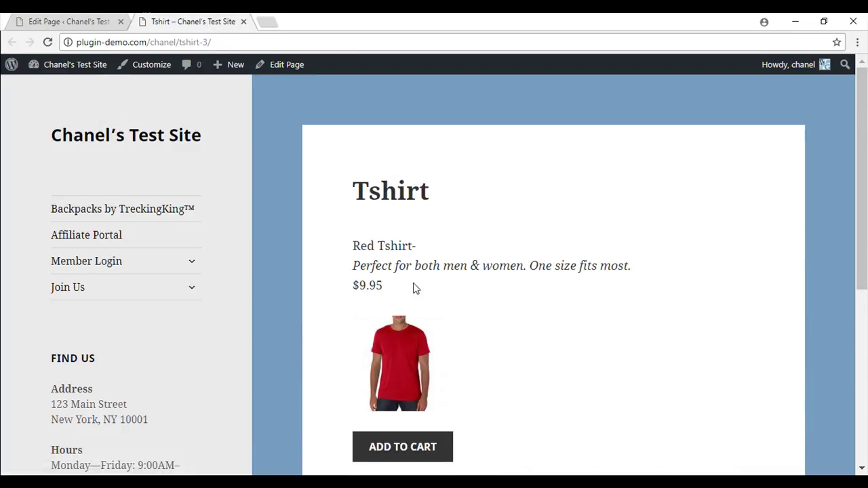
pyautogui.scroll(-1, 374, 170)
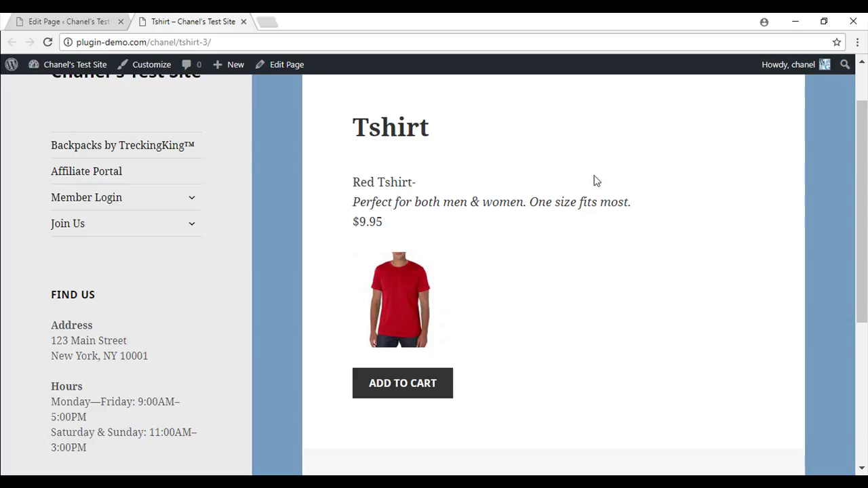